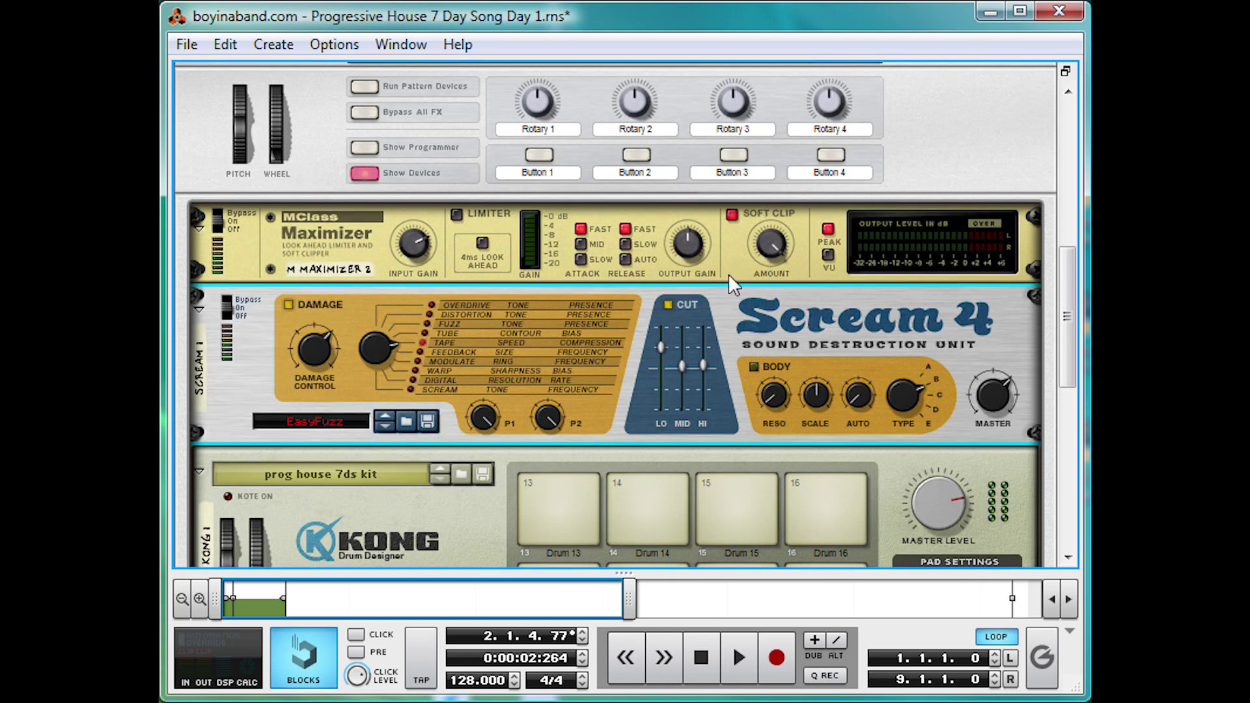
- Create an MClass Stereo Imager from the rack's context menu and drag it above the Maximizer
right_click(728, 274)
mouse_move(838, 491)
left_click(1082, 591)
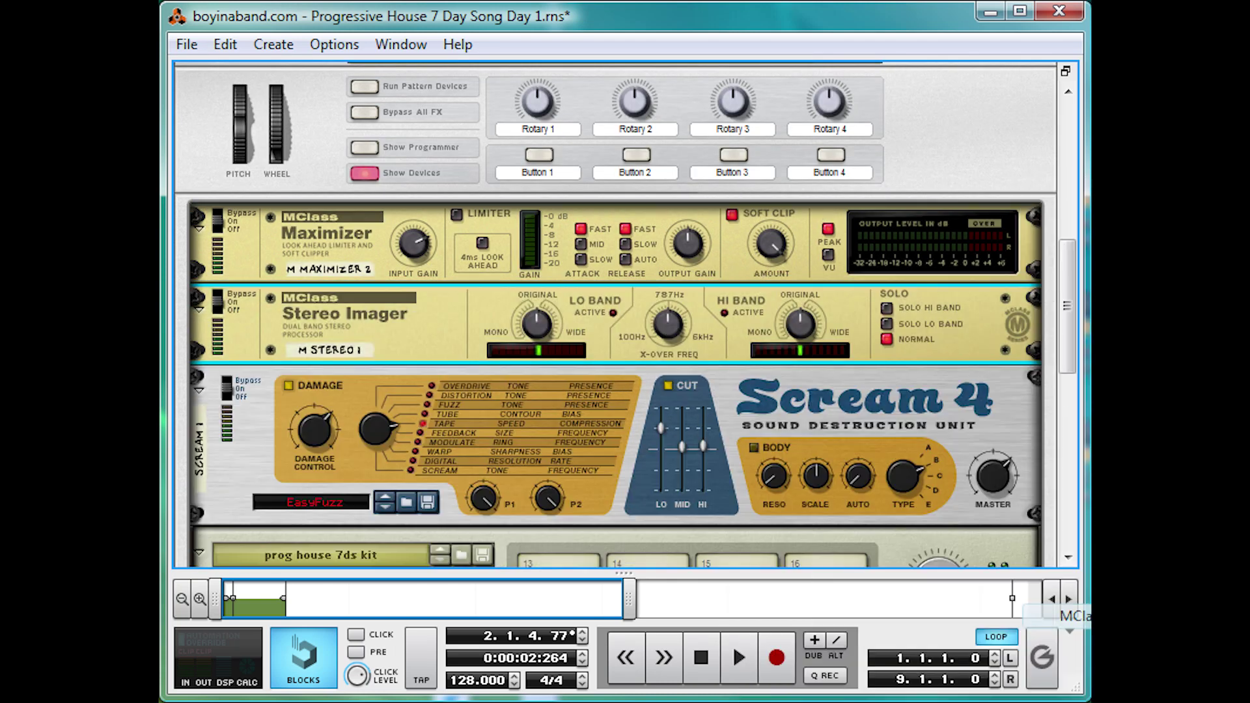
left_click_drag(204, 350, 203, 248)
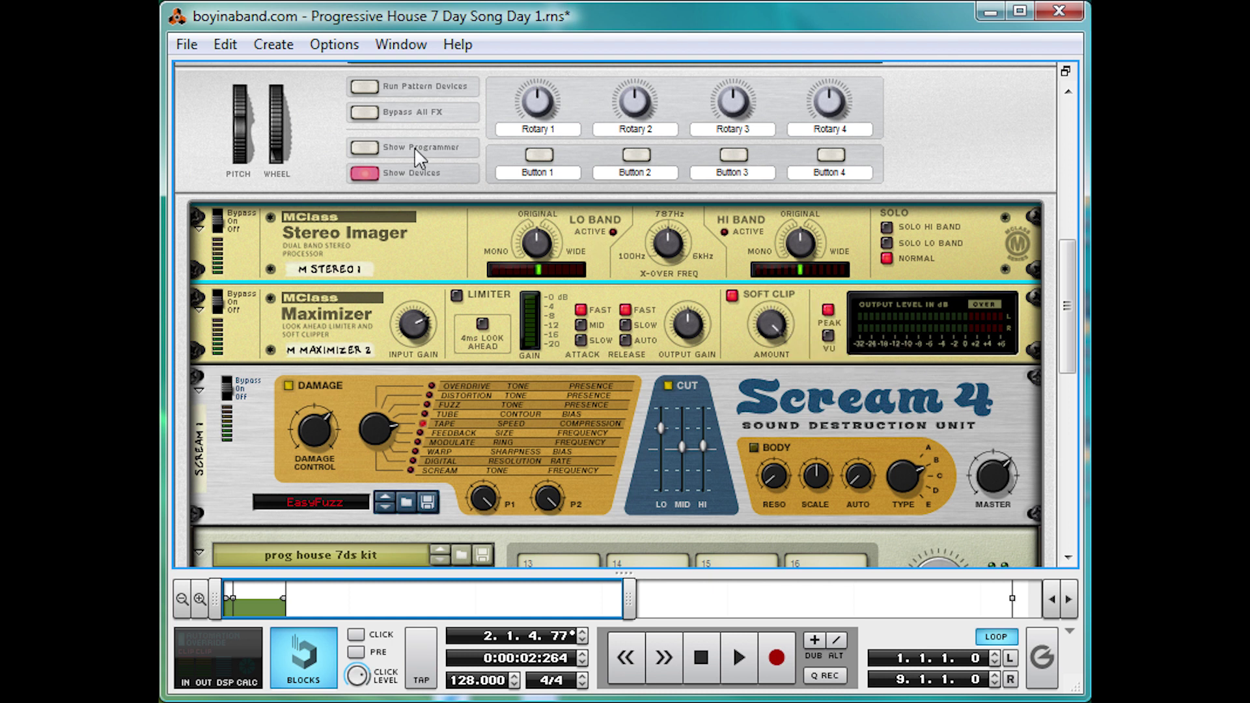
- In the Combinator programmer, map Button 1 to M Stereo 1's Solo Mode with a 0 to 2 range
left_click(363, 149)
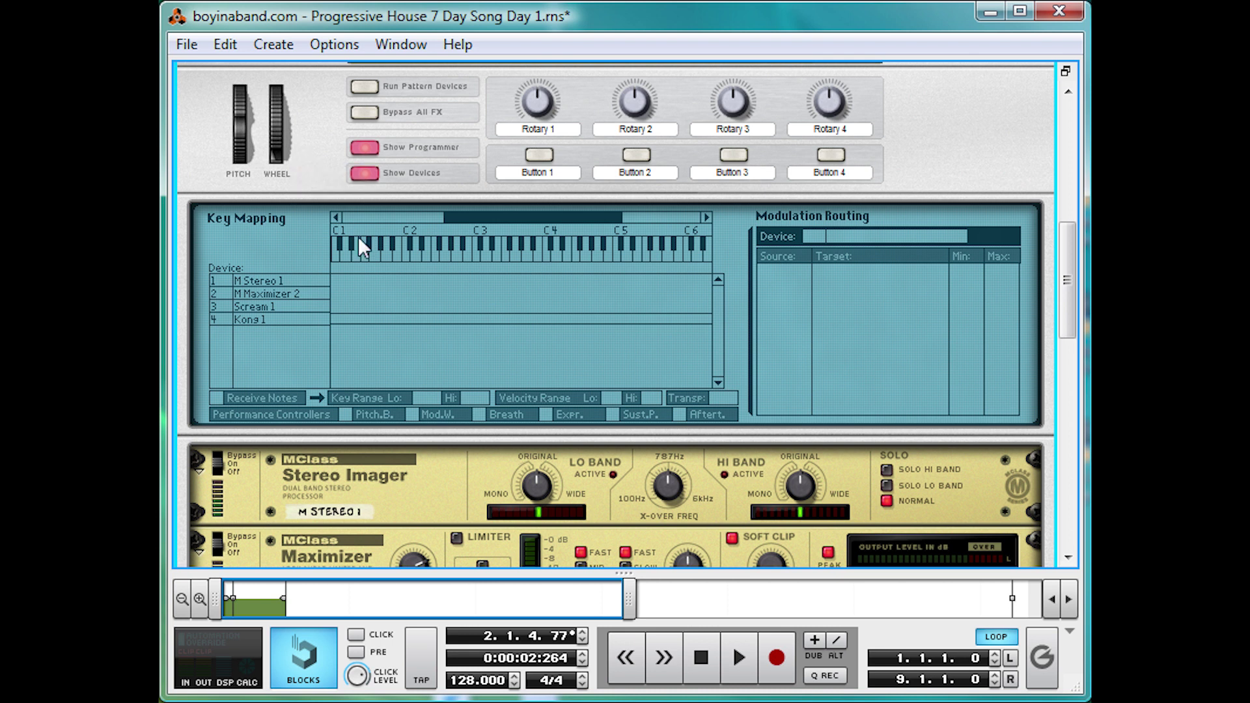
left_click(263, 282)
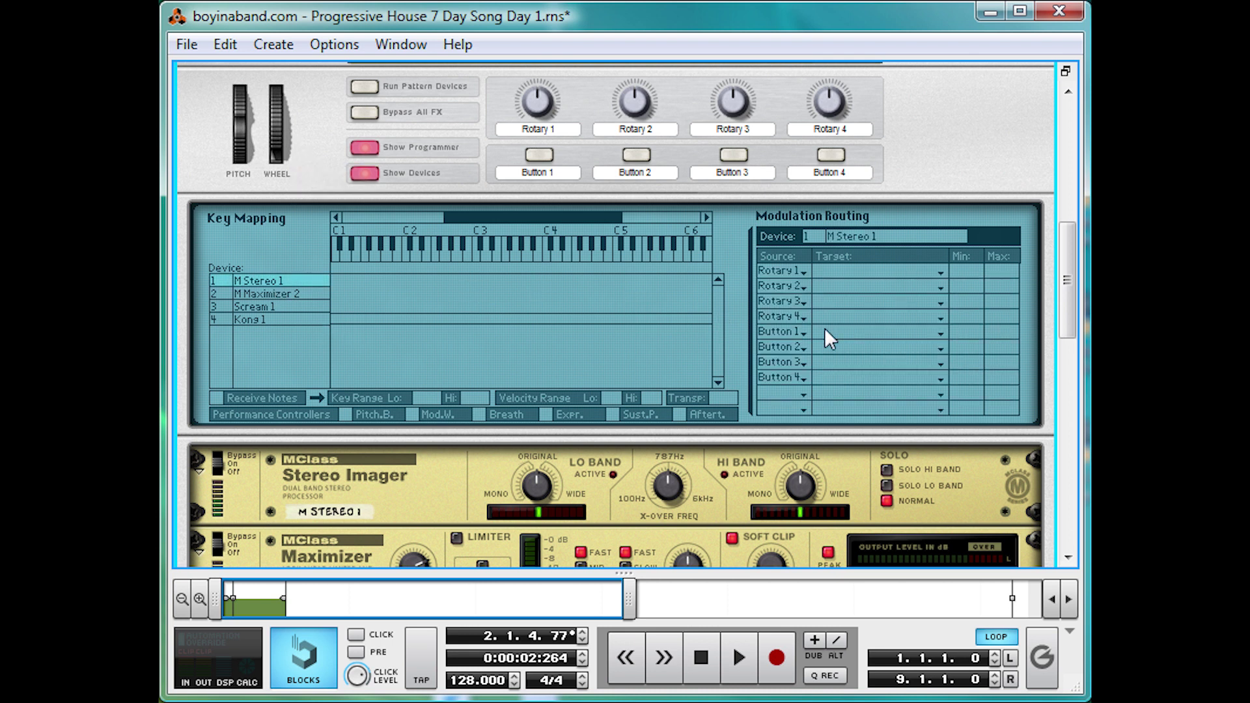
left_click(882, 333)
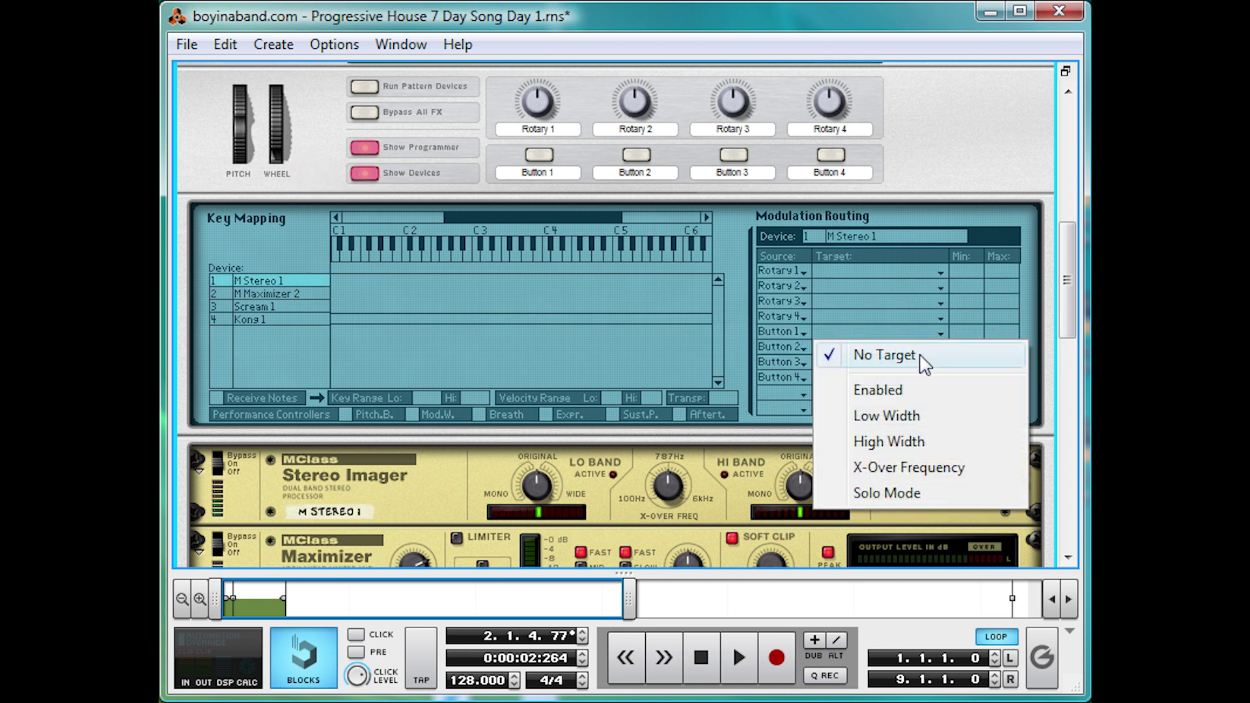
left_click(915, 495)
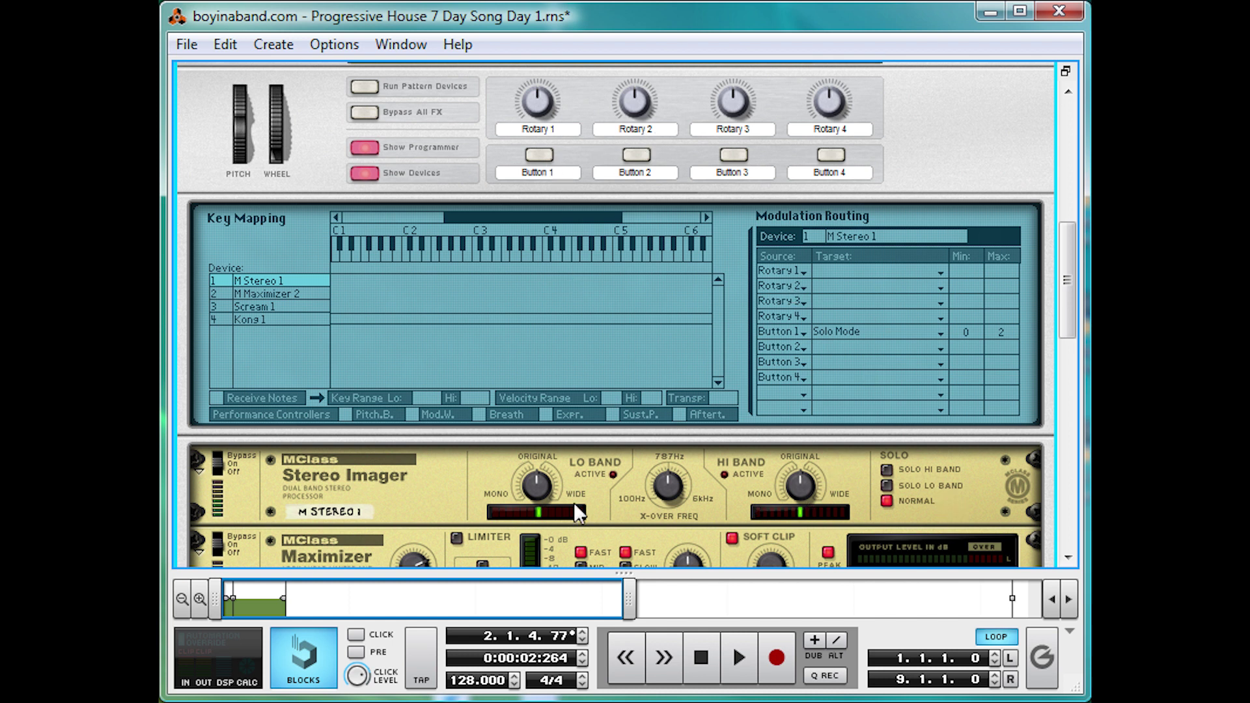
left_click_drag(650, 573, 623, 573)
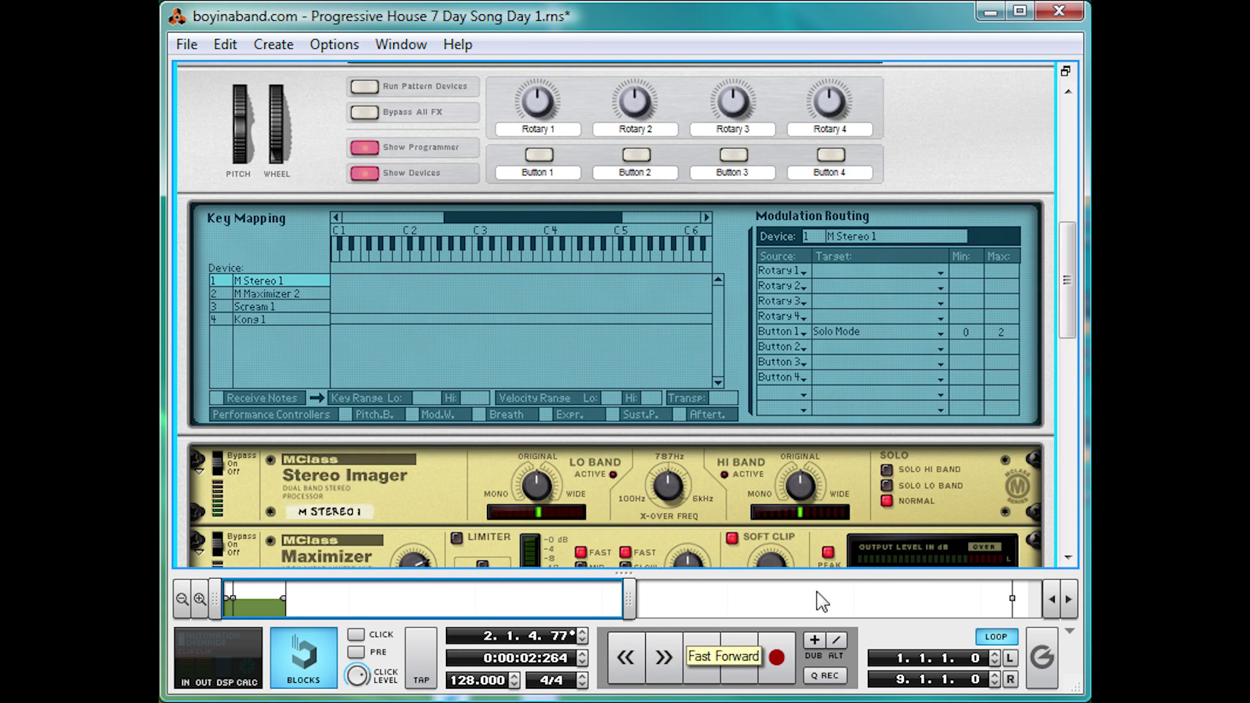
- Create an automation lane for the combinator's Button 1
right_click(889, 482)
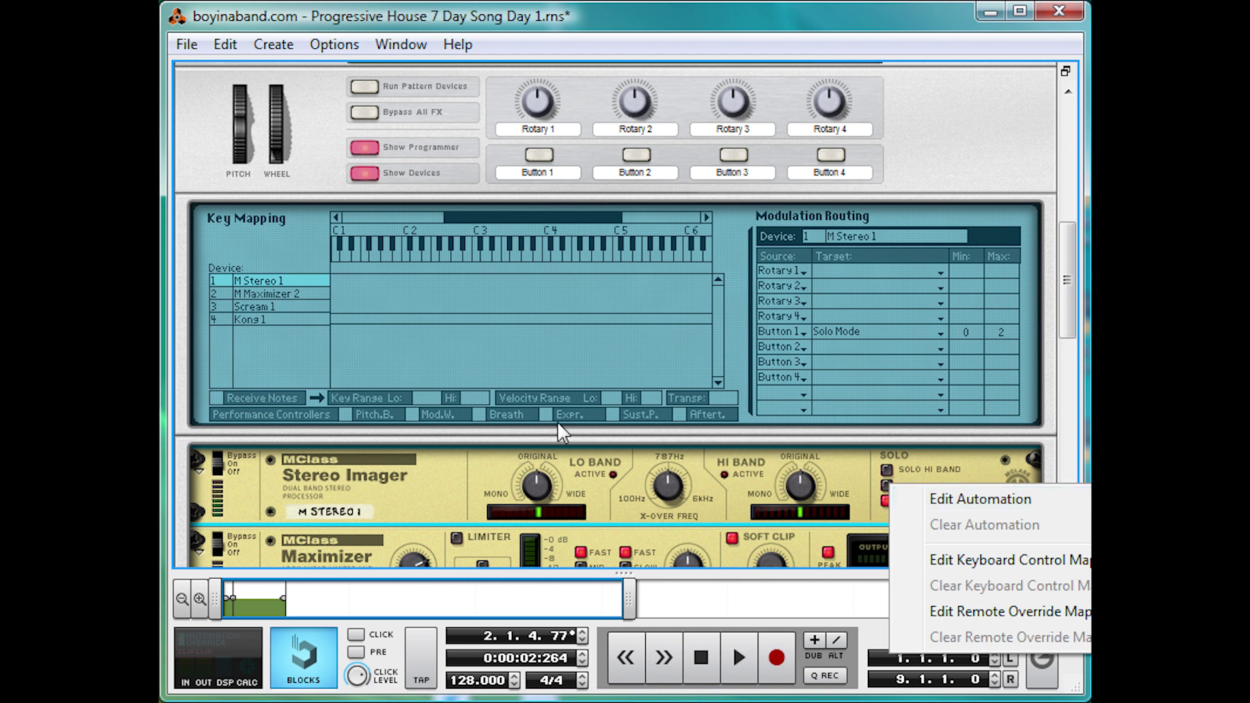
left_click(464, 476)
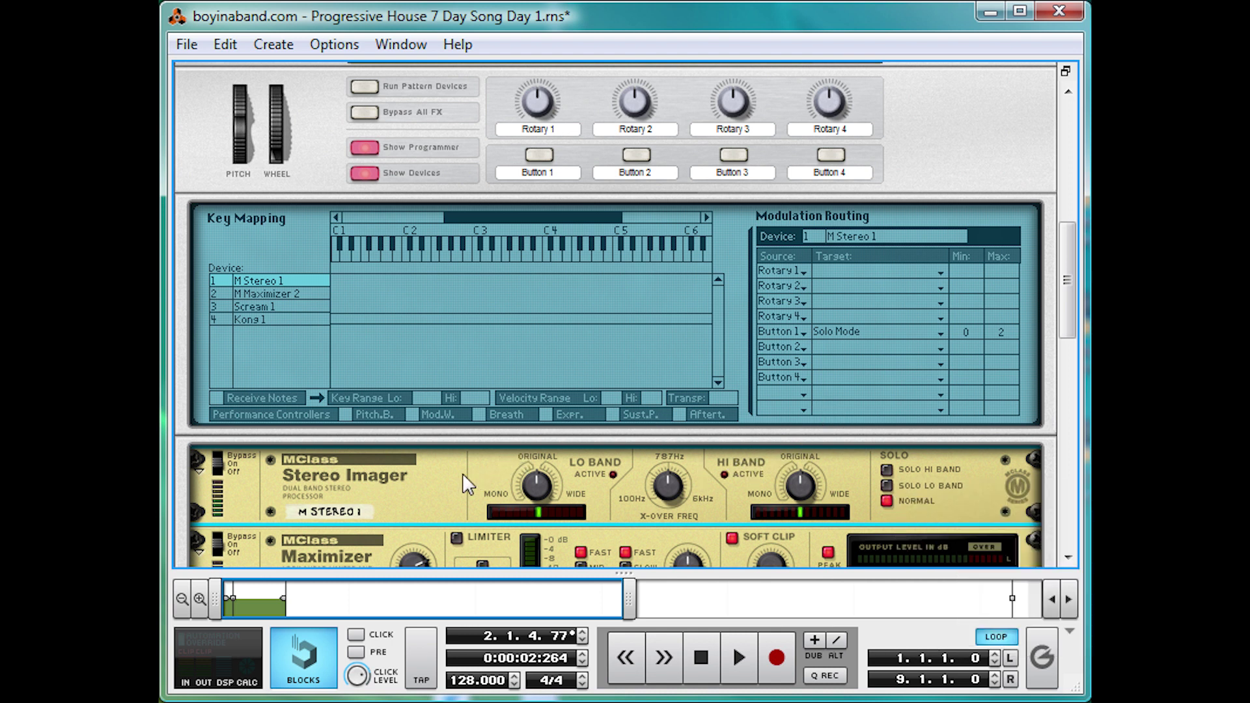
right_click(543, 156)
left_click(581, 170)
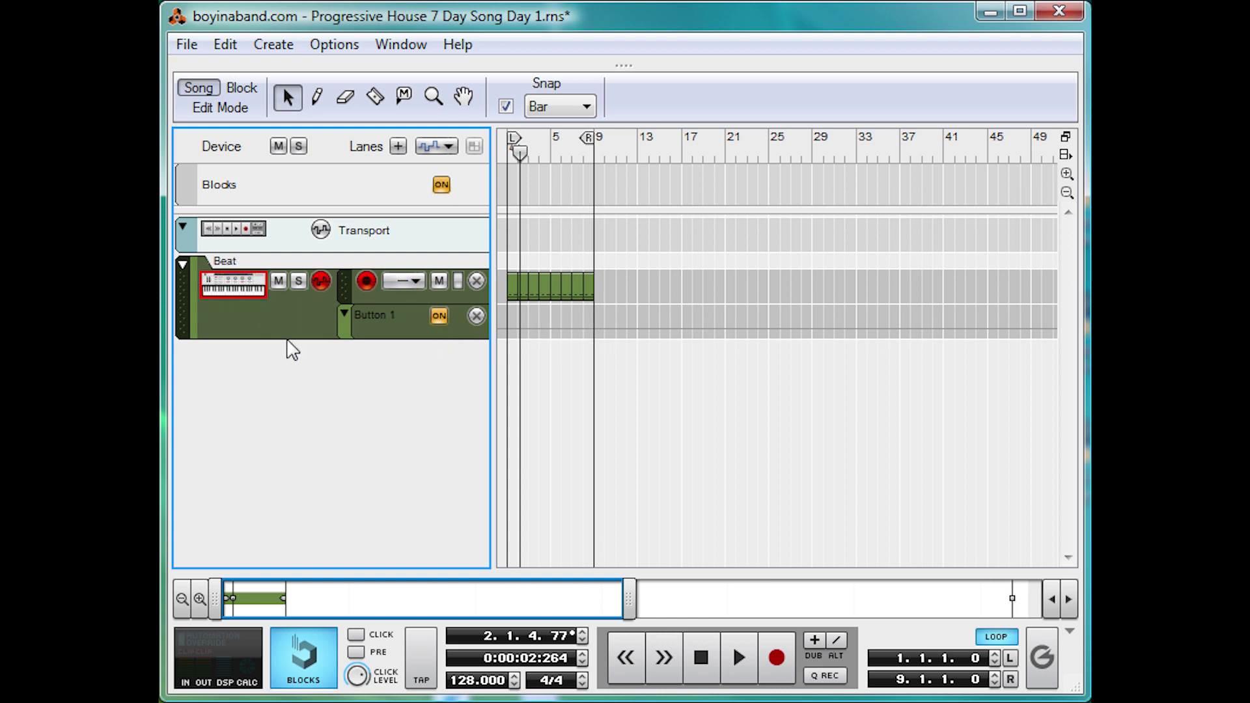
- Draw a Button 1 automation clip from bar 1 to bar 5 with a point at value 1
left_click(323, 98)
left_click_drag(519, 317, 552, 309)
double_click(525, 320)
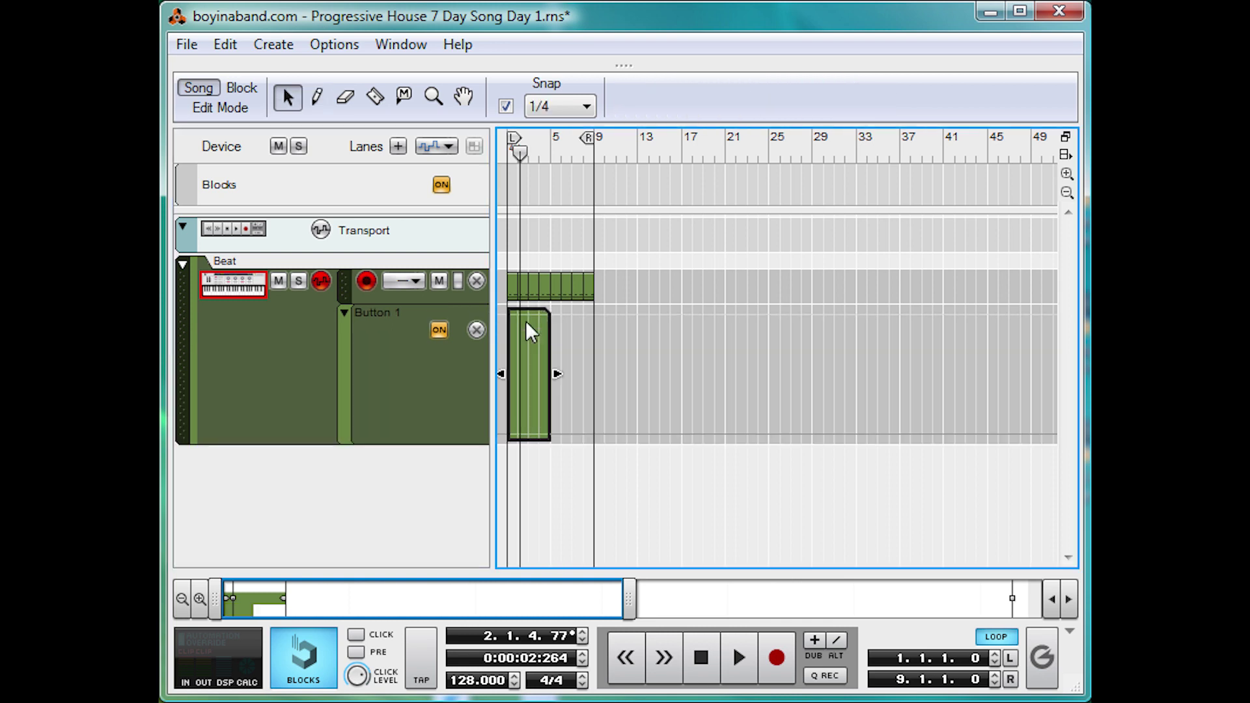
left_click(323, 101)
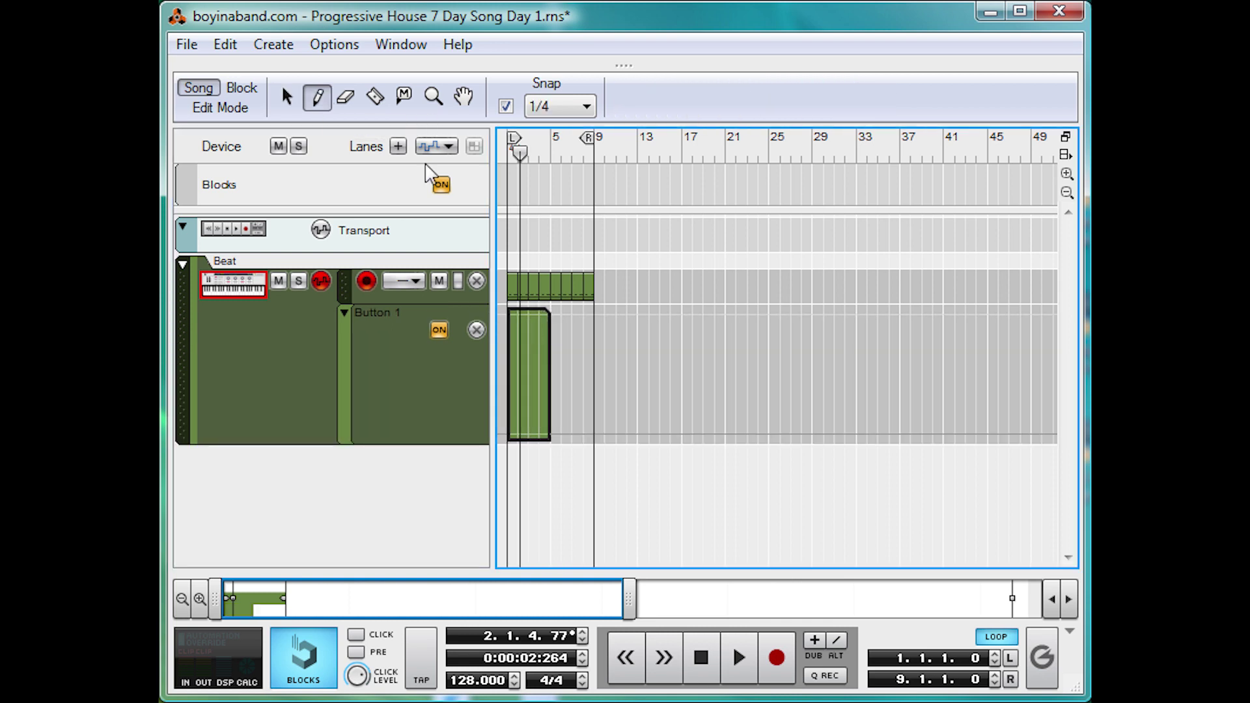
left_click(518, 308)
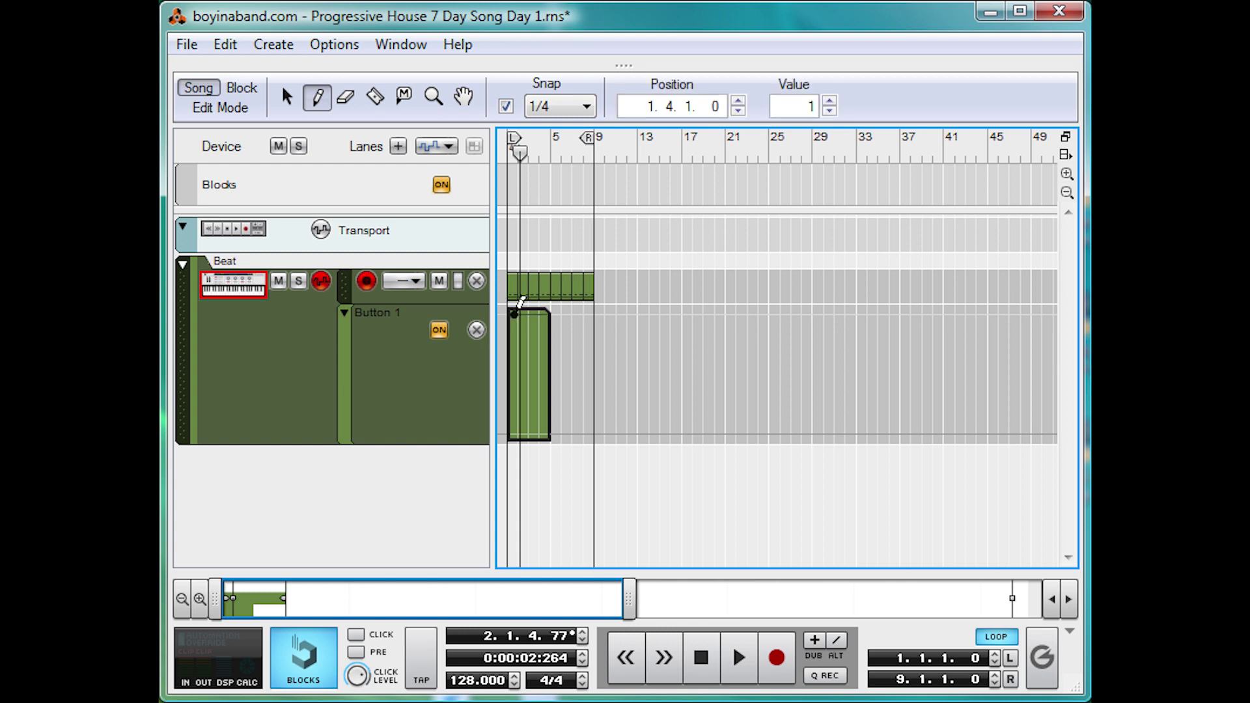
key("q")
left_click(564, 333)
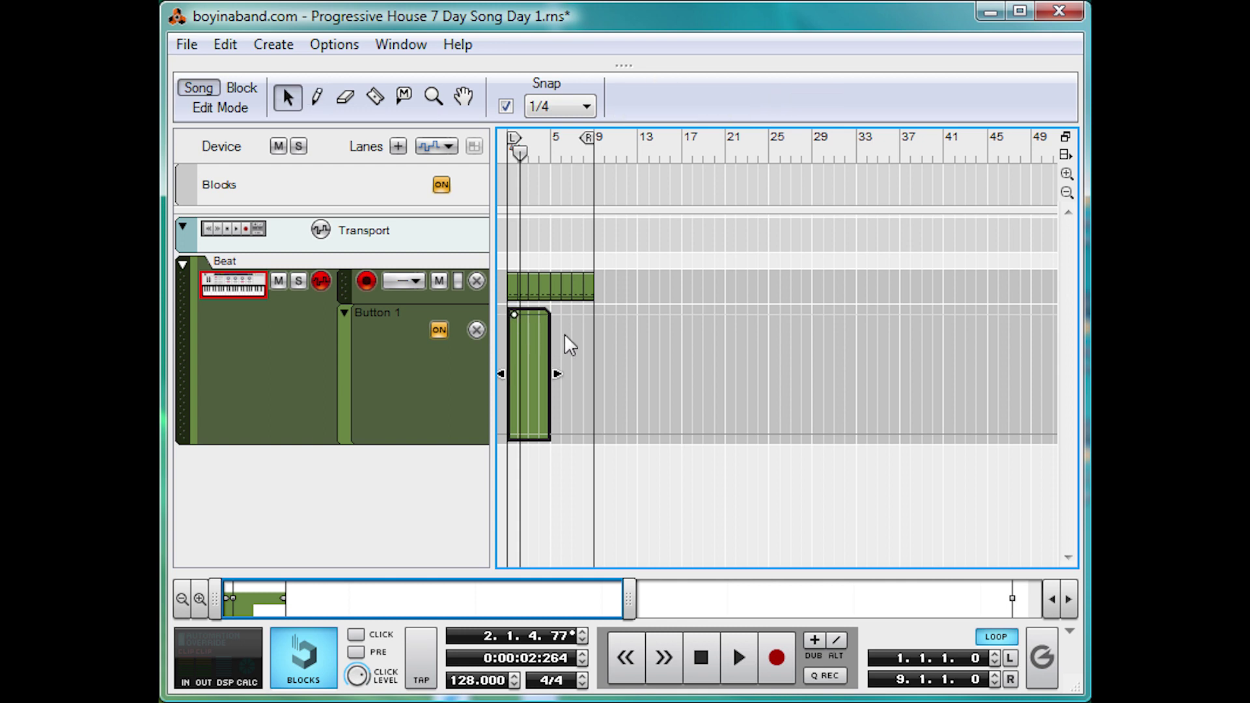
- Play the song from the start and from bar 4 to check the automation
left_click_drag(548, 153, 469, 163)
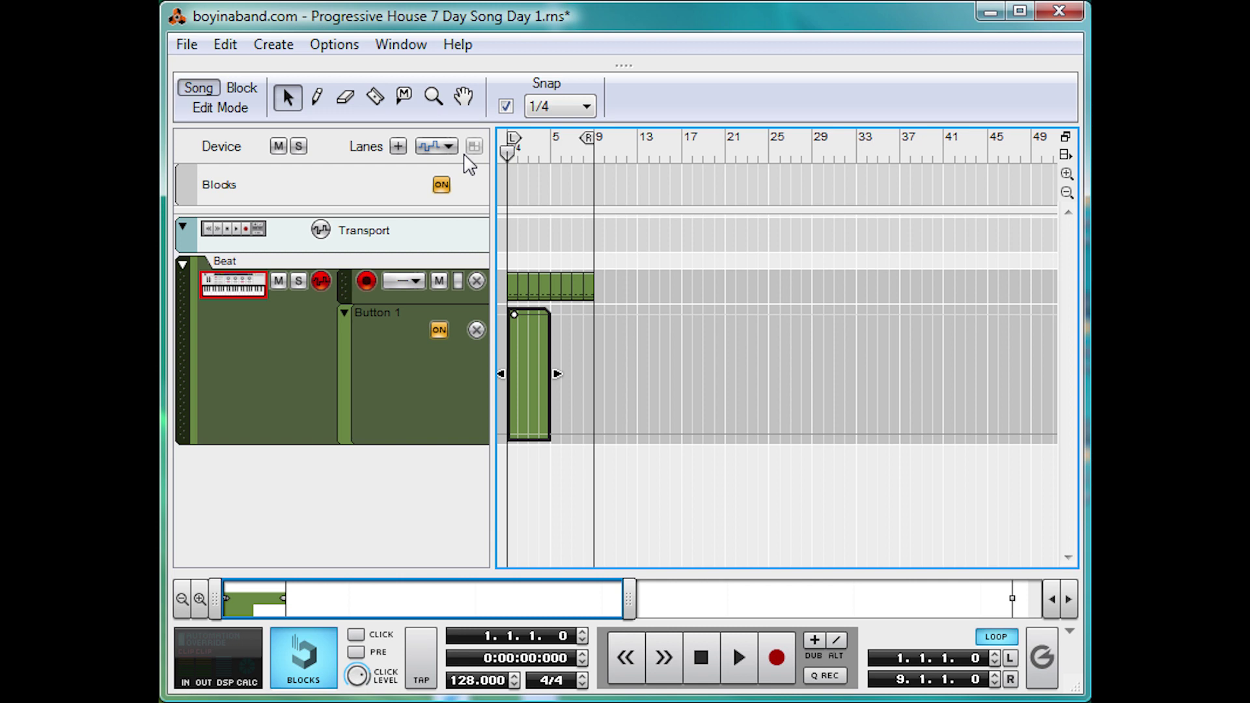
key("space")
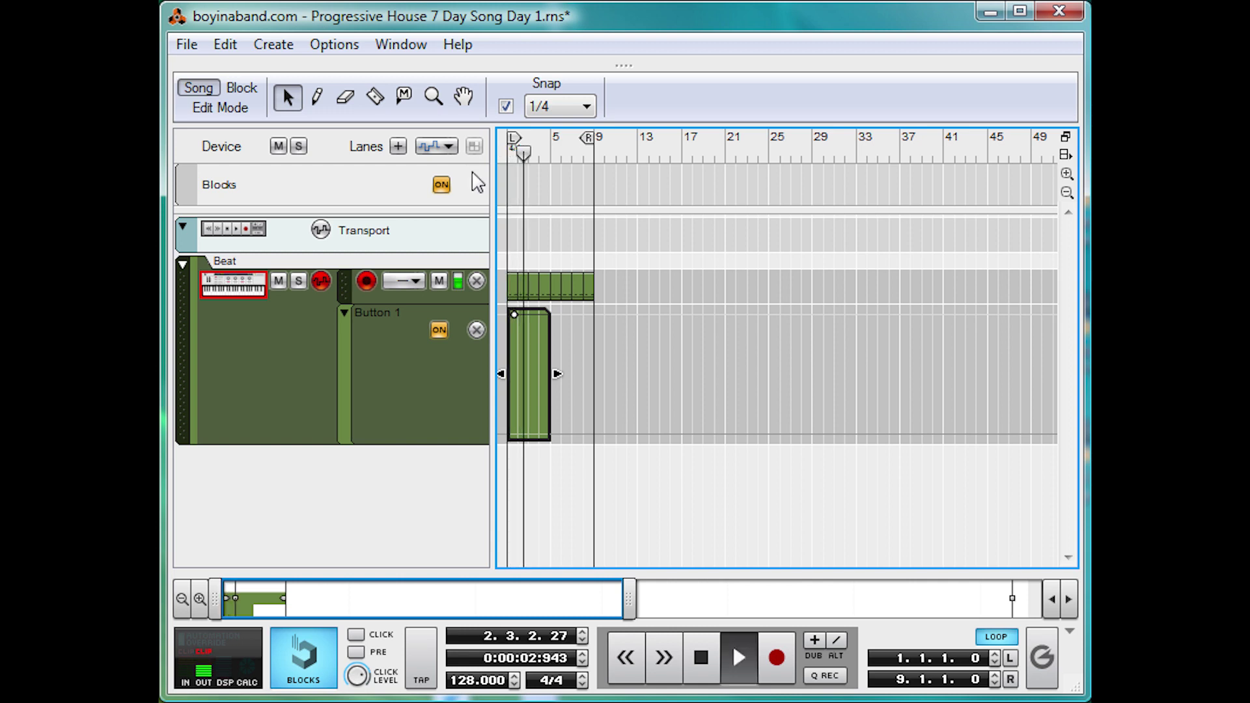
key("space")
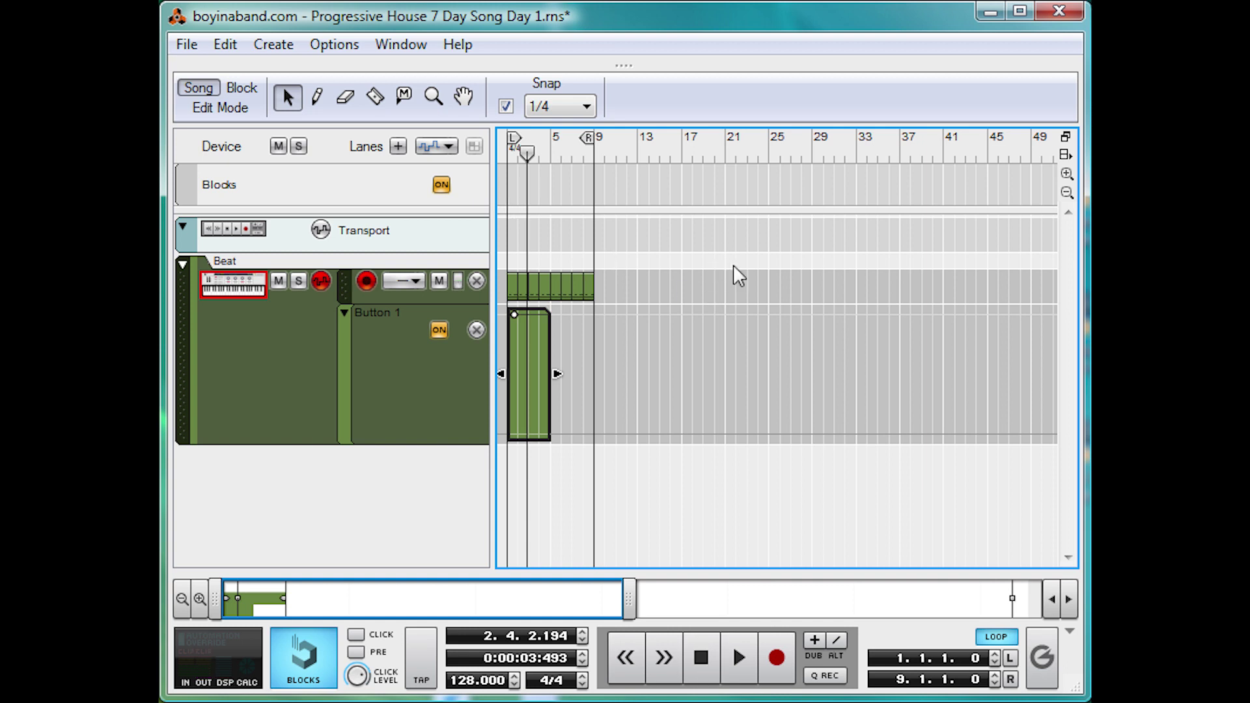
left_click(540, 151)
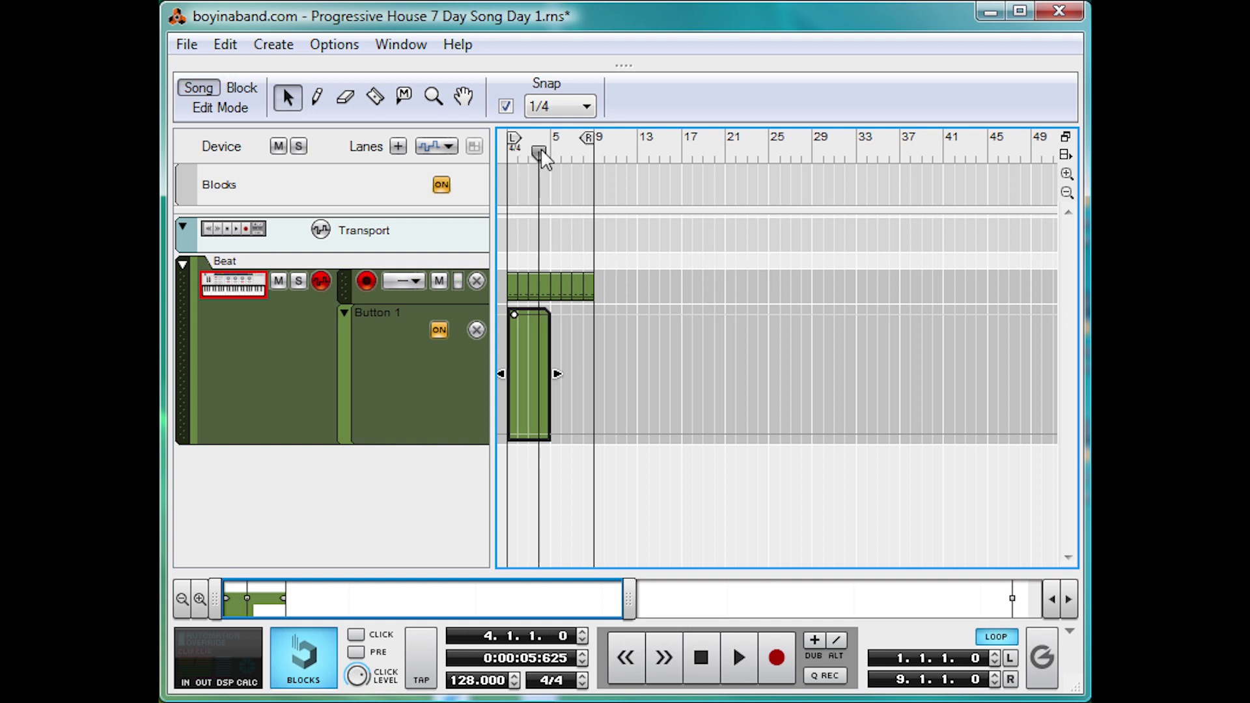
key("space")
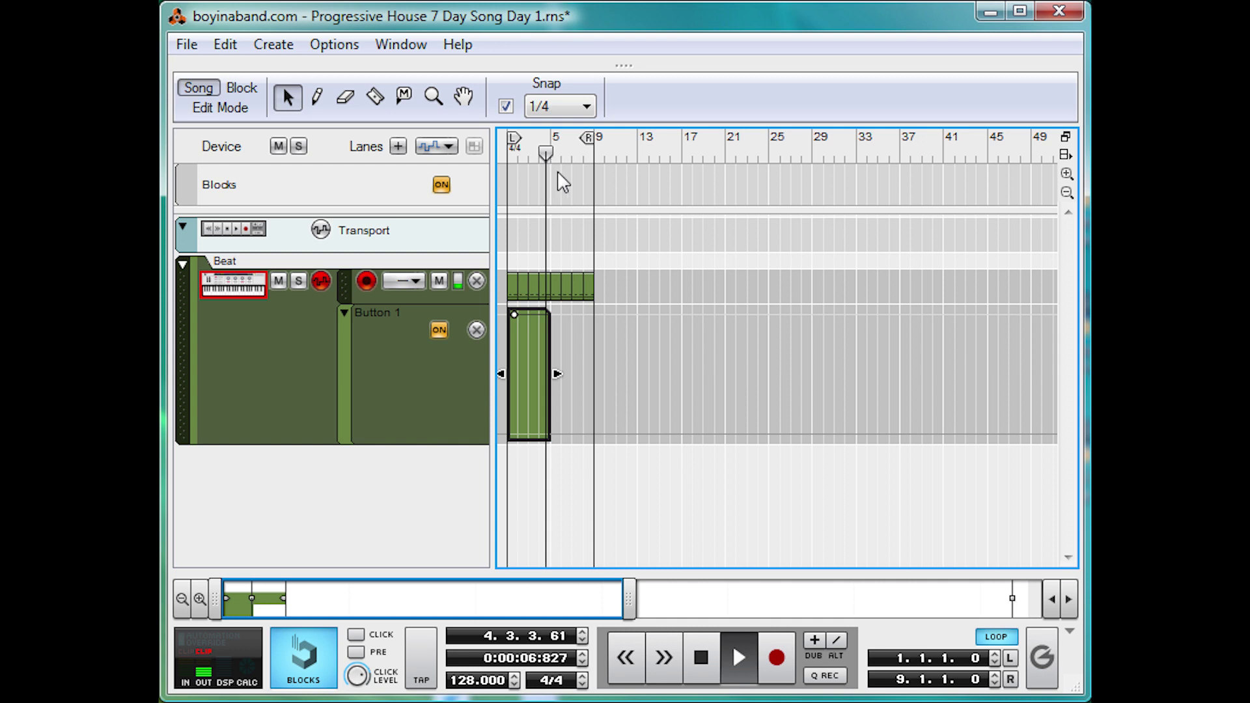
key("space")
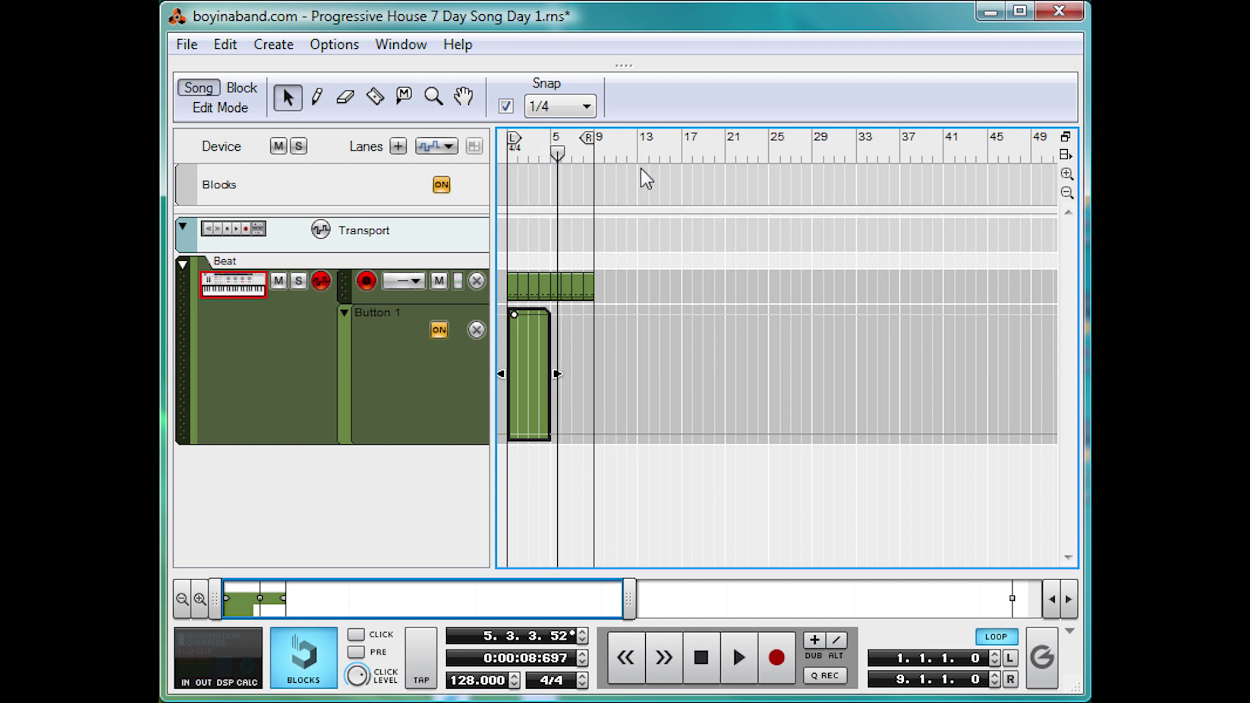
- Enlarge the Button 1 automation lane, then bring the rack back to fill the window
left_click(218, 107)
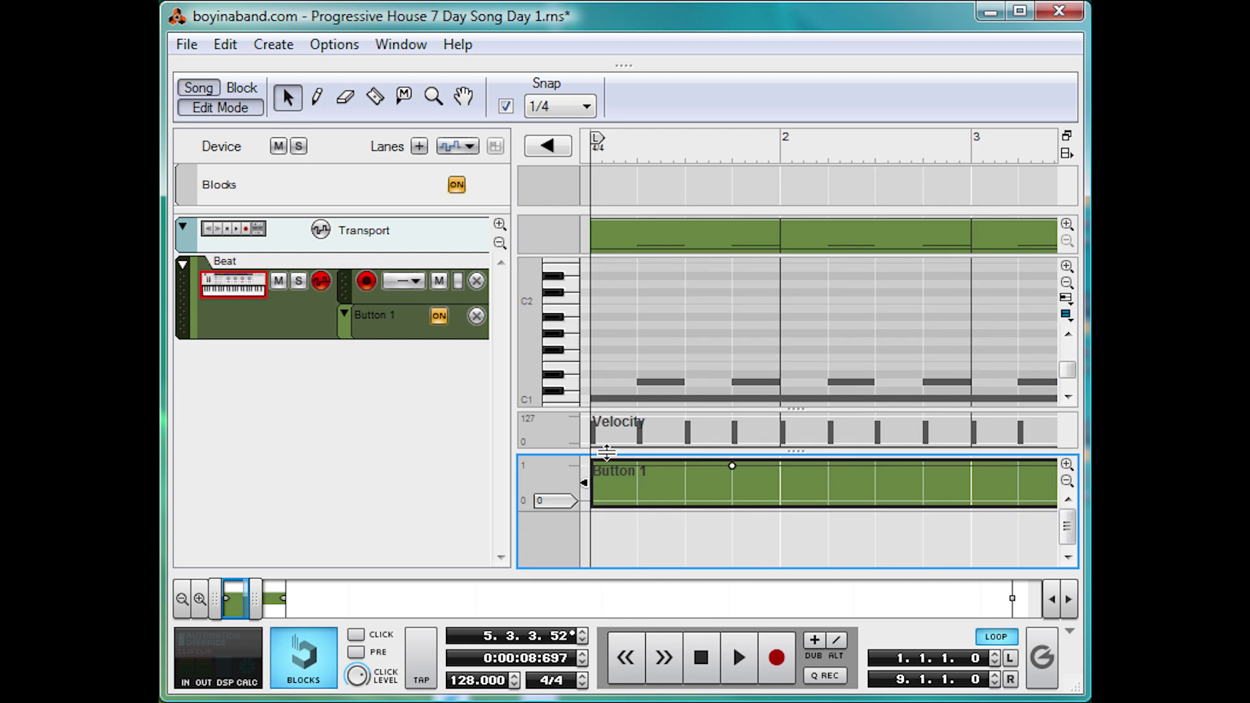
left_click_drag(606, 452, 606, 351)
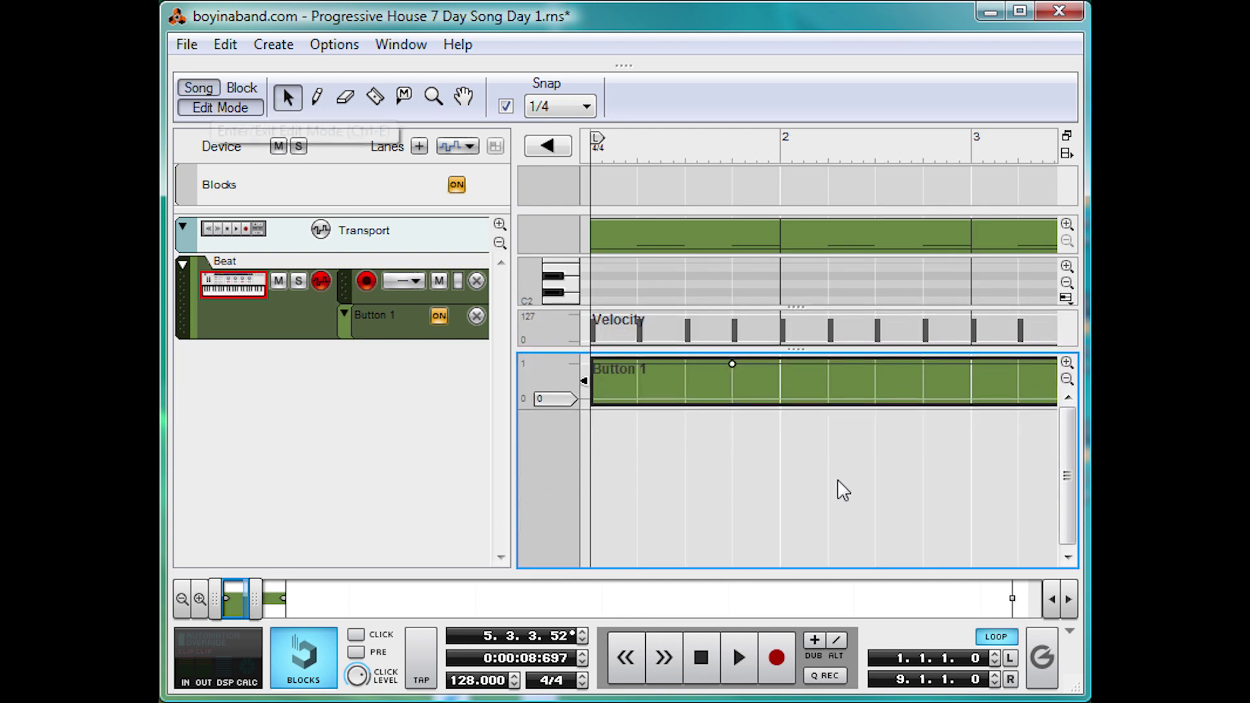
left_click(1066, 361)
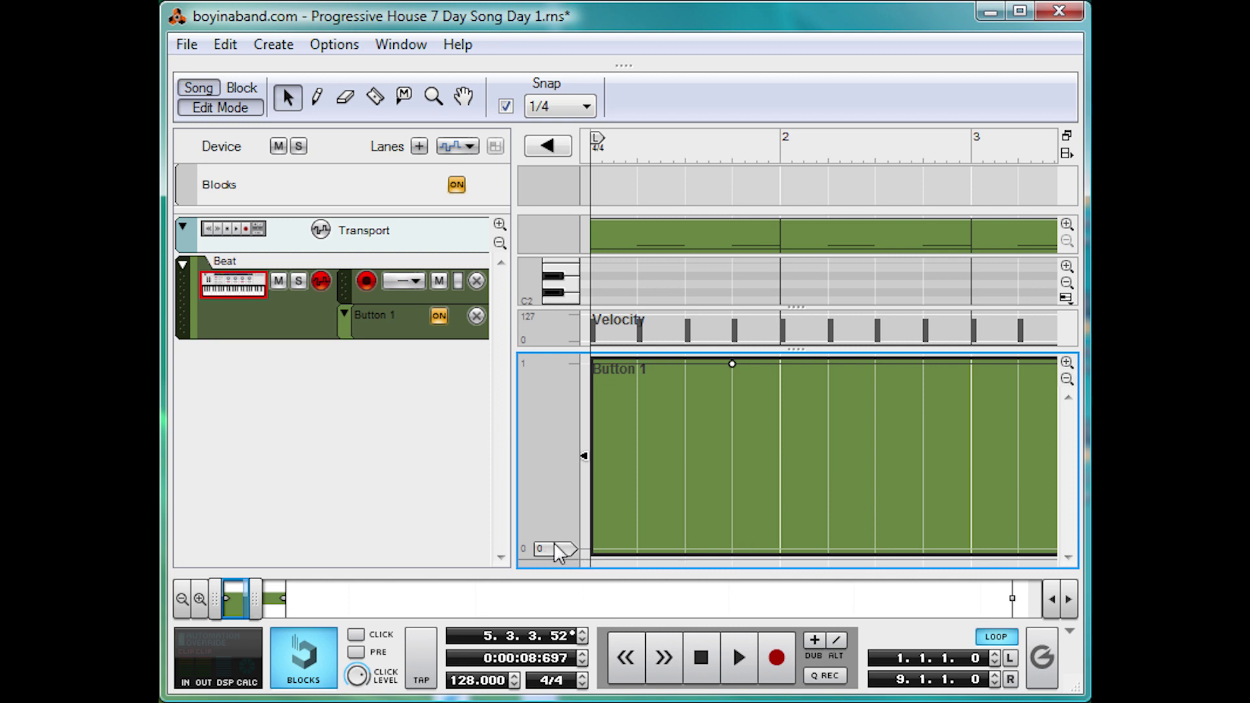
left_click(220, 108)
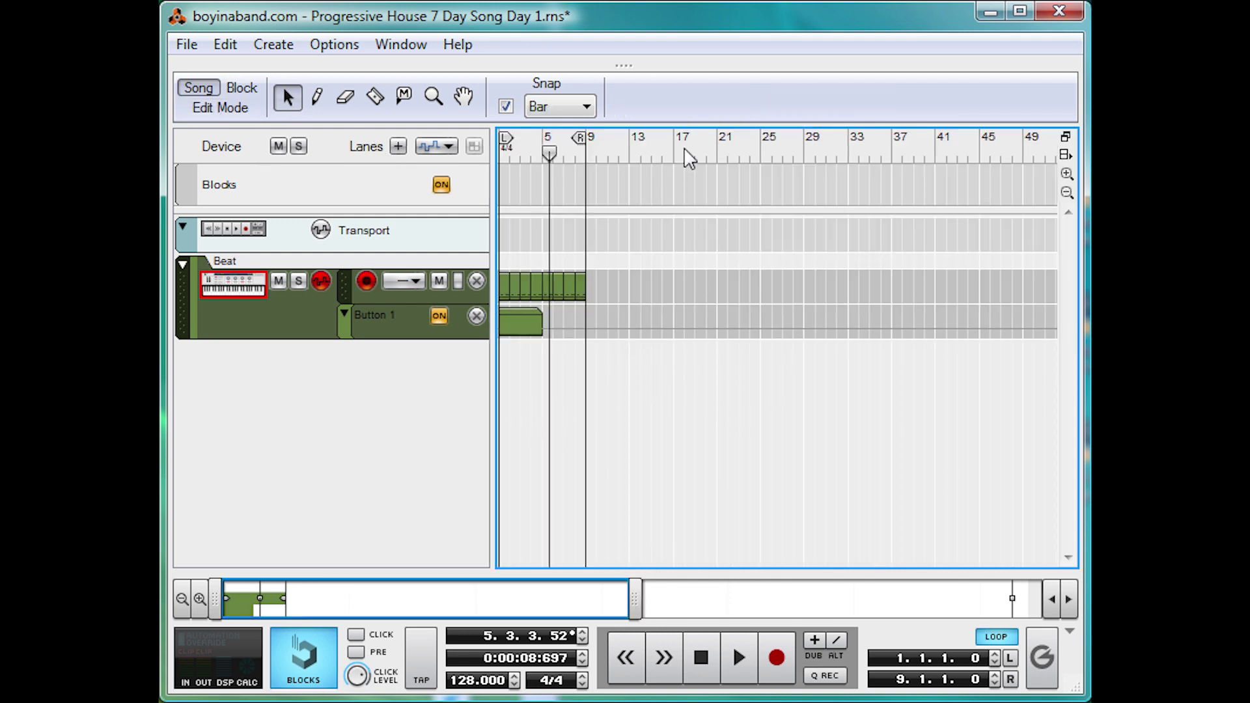
mouse_move(625, 65)
left_mouse_down()
mouse_move(627, 181)
mouse_move(704, 494)
mouse_move(625, 275)
left_mouse_up()
left_click_drag(548, 359, 564, 362)
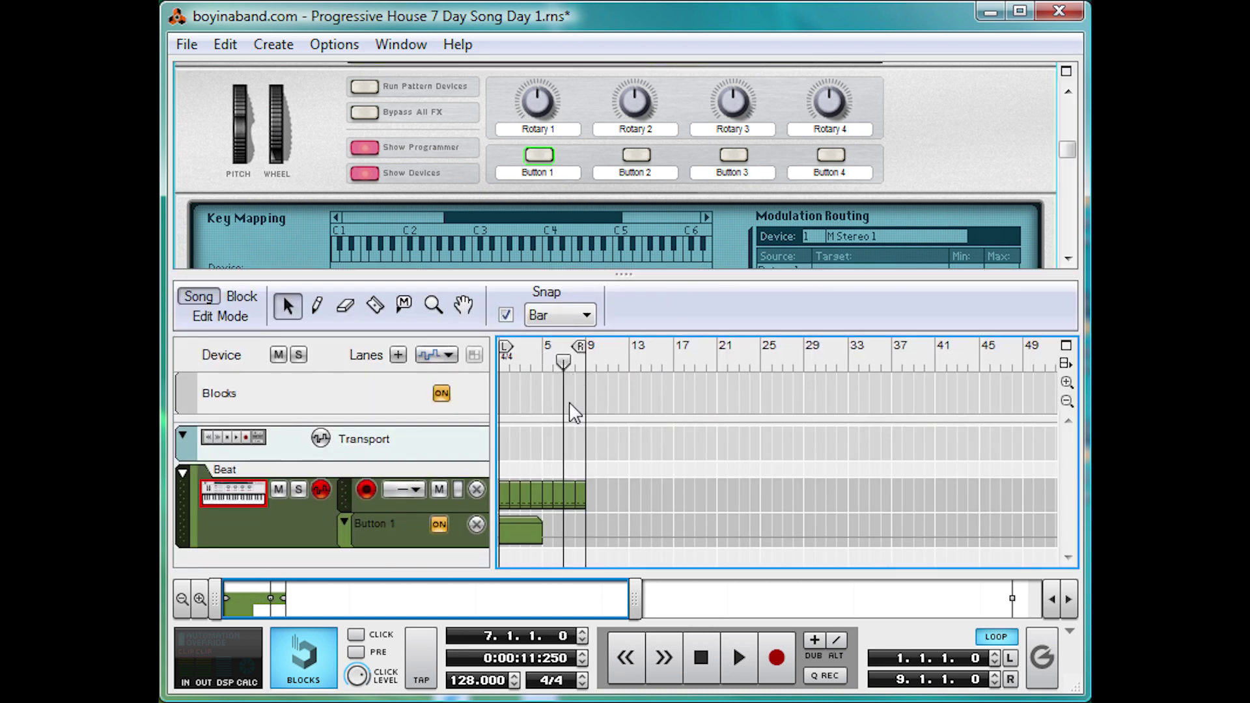
double_click(617, 274)
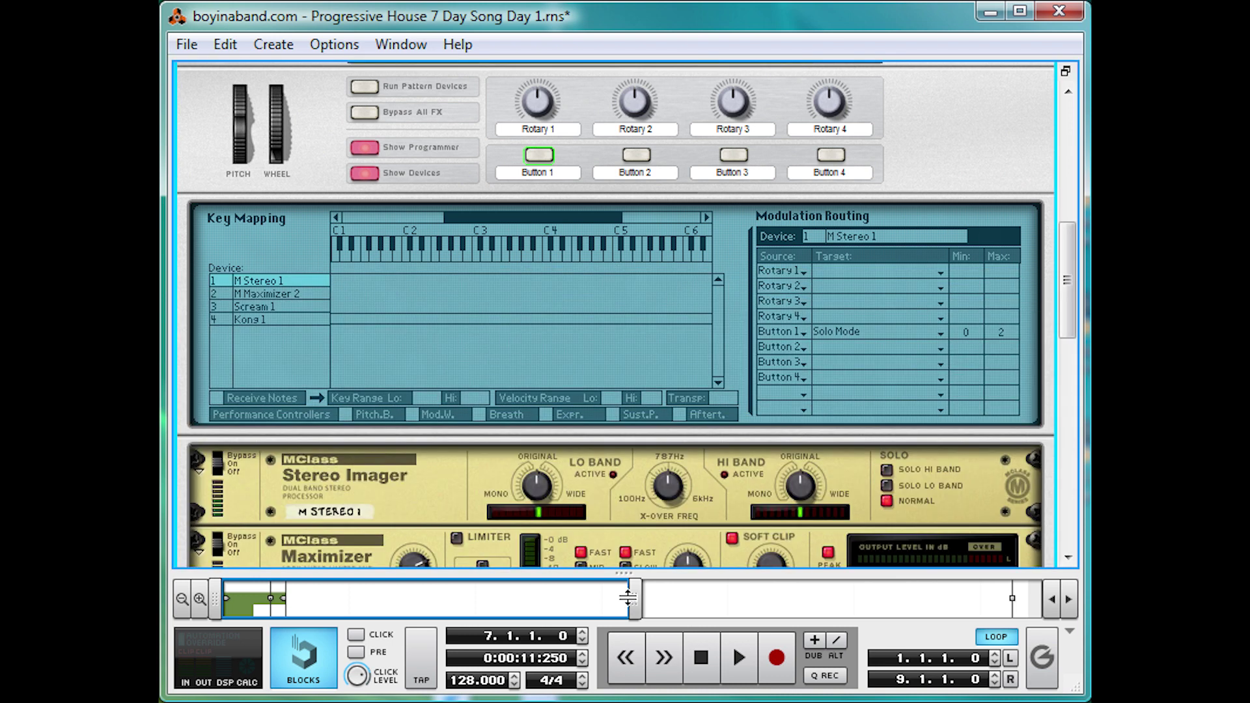
- During playback, switch the Stereo Imager to Solo Hi Band and back to Normal, then stop
key("space")
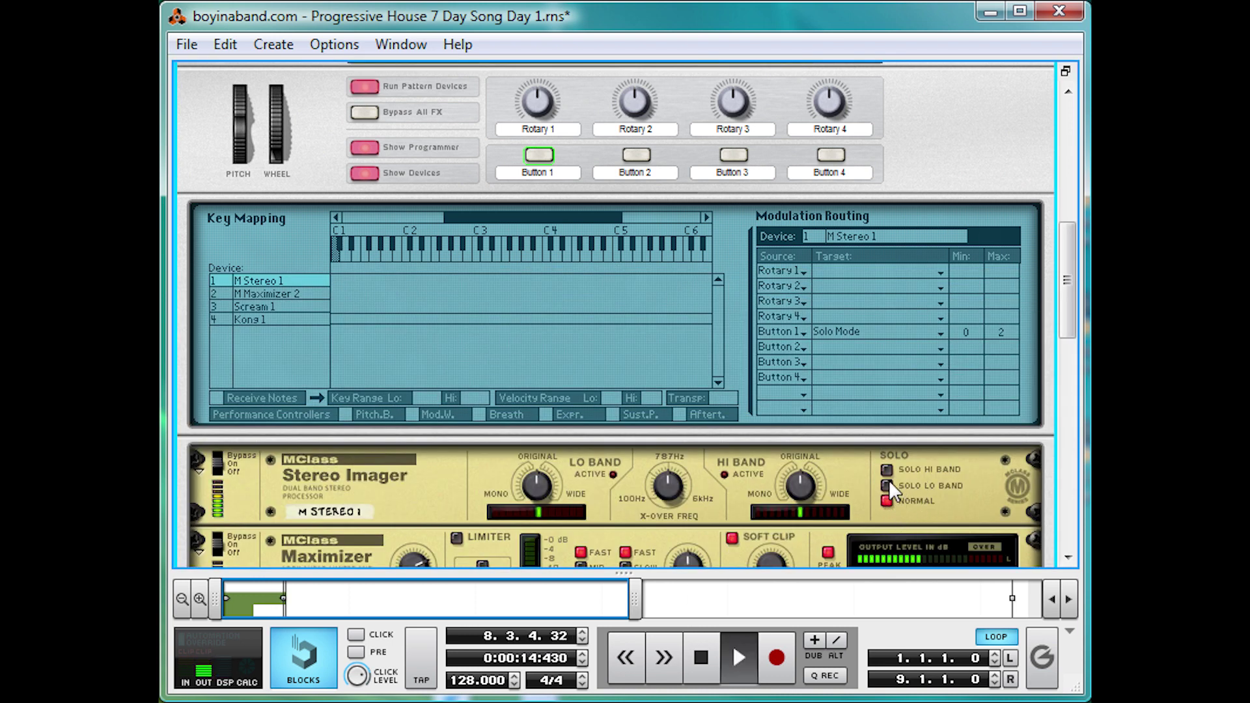
left_click(958, 480)
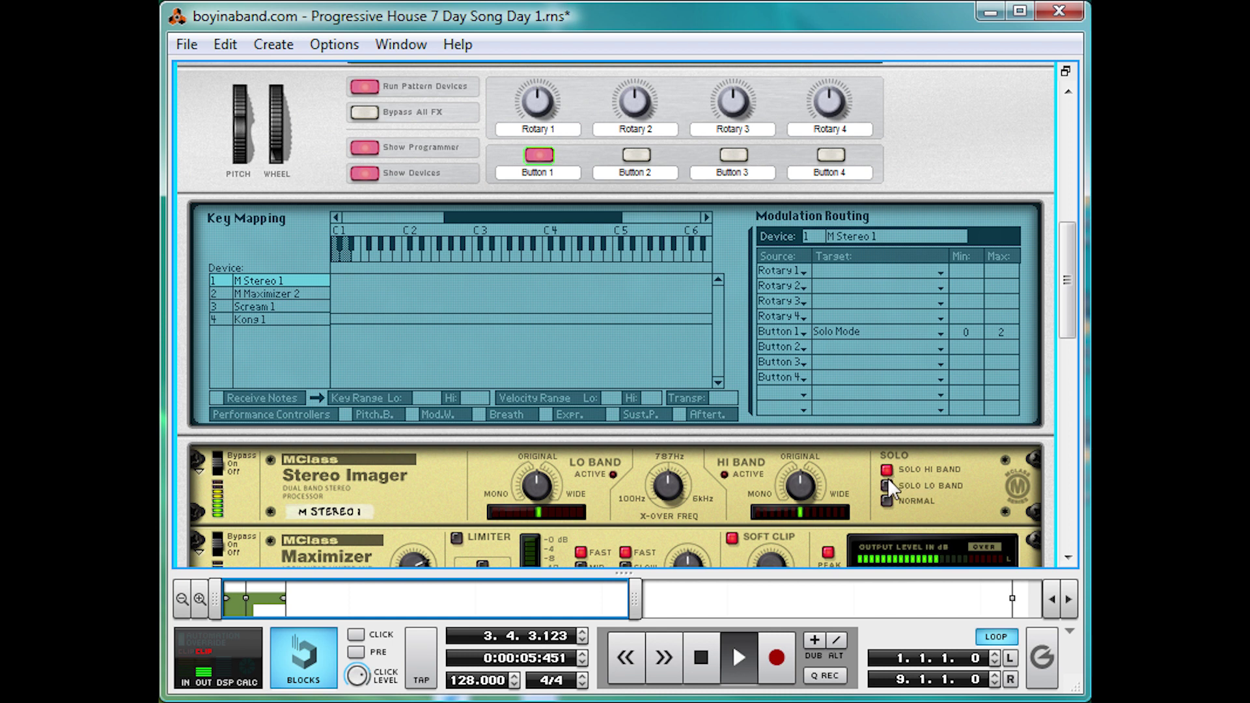
left_click(893, 505)
key("space")
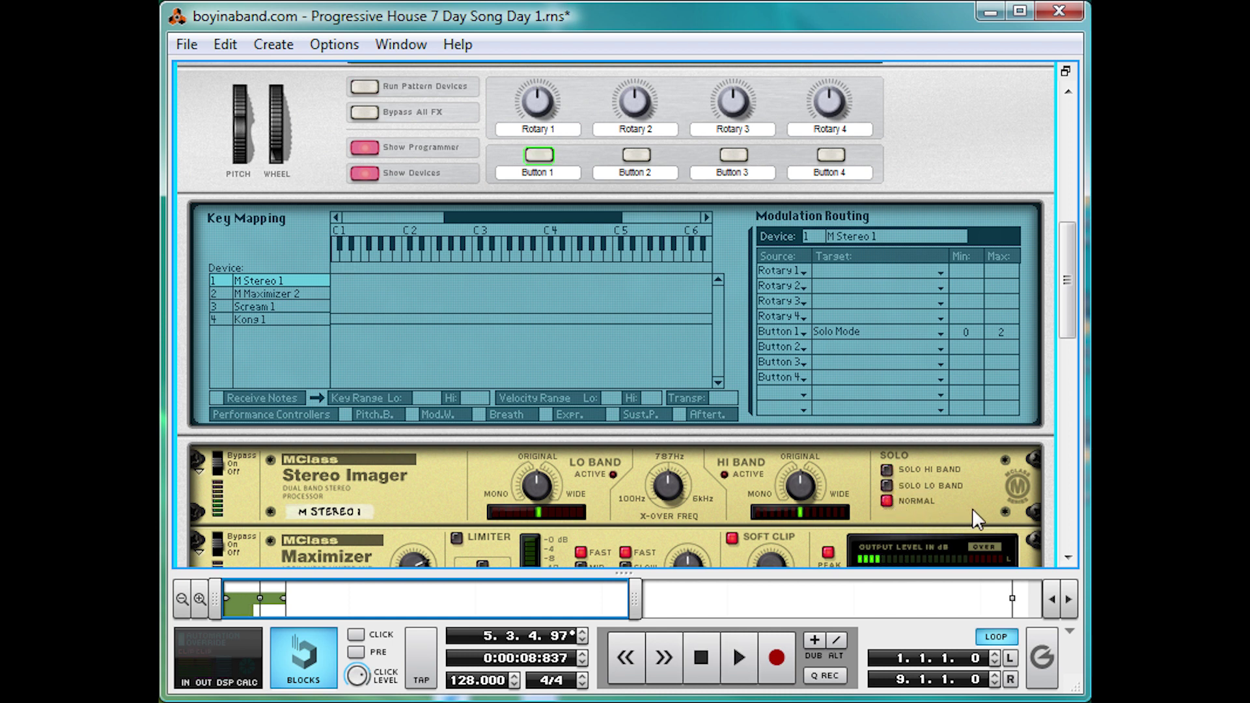
scroll(616, 487, "up", 4)
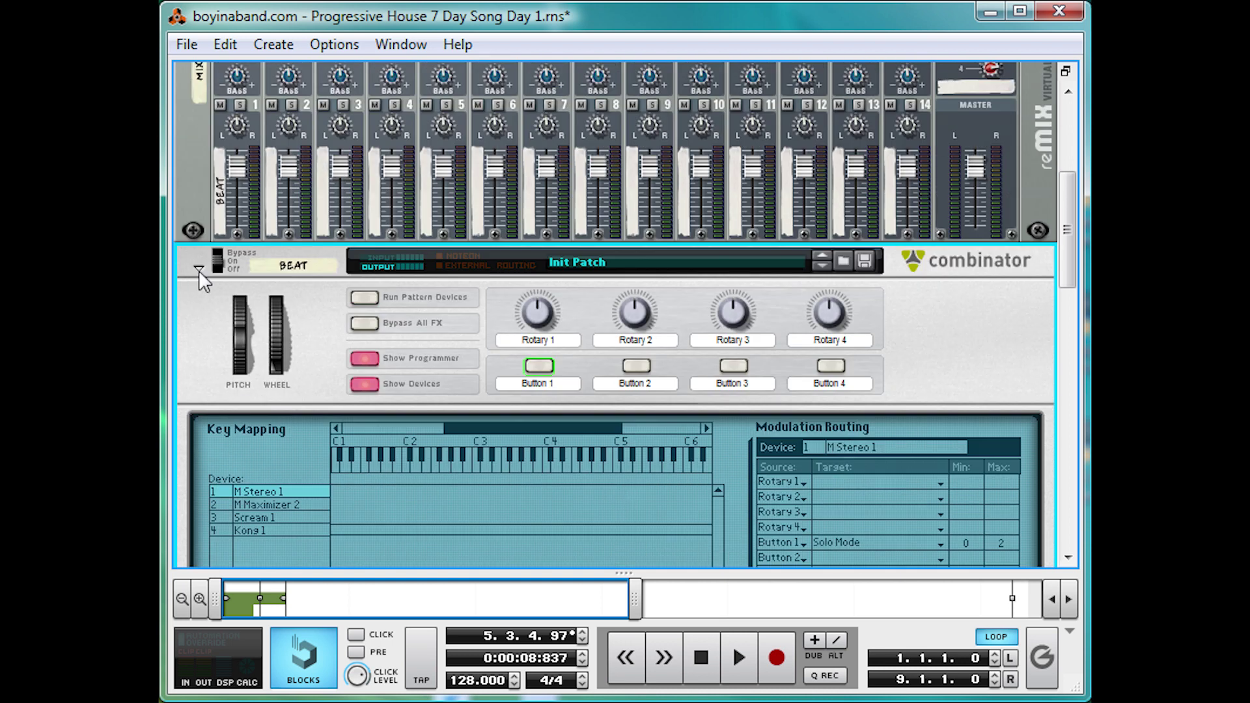
- Fold the Beat combinator, add a combinator named 'Loop', and create a Dr. Octo Rex inside it
left_click(198, 270)
right_click(354, 402)
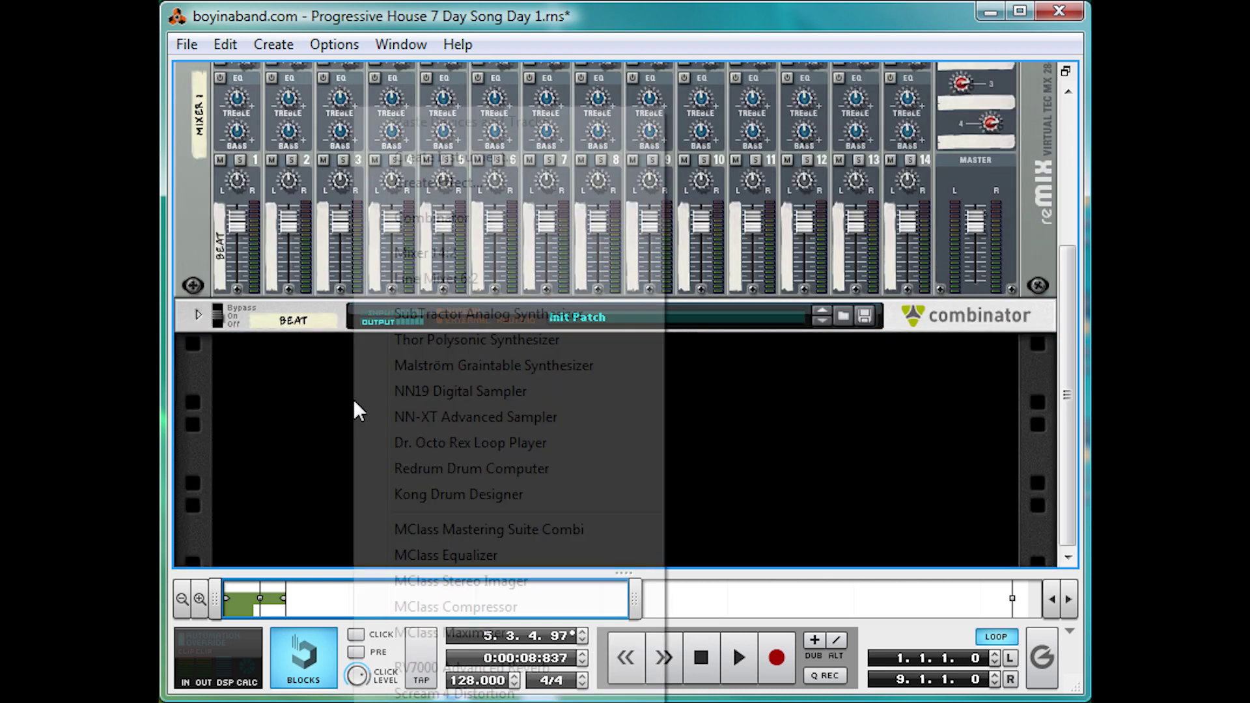
left_click(462, 222)
left_click(301, 356)
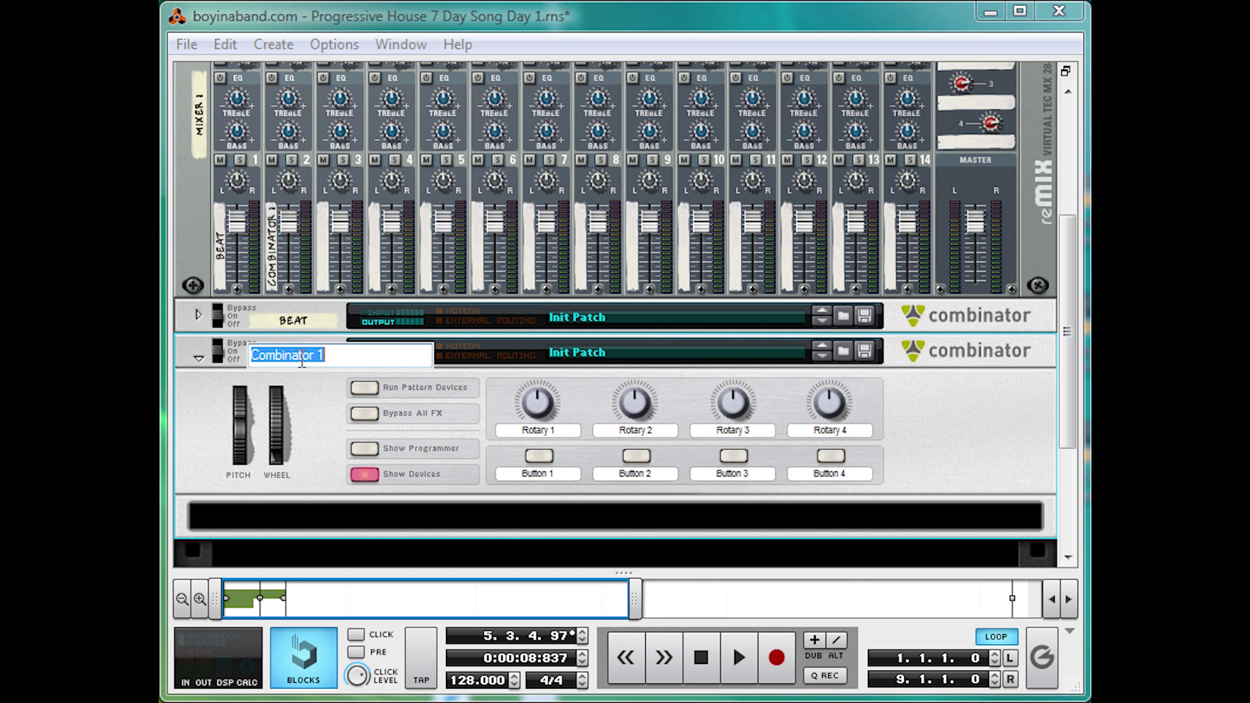
type("Loop")
key("Return")
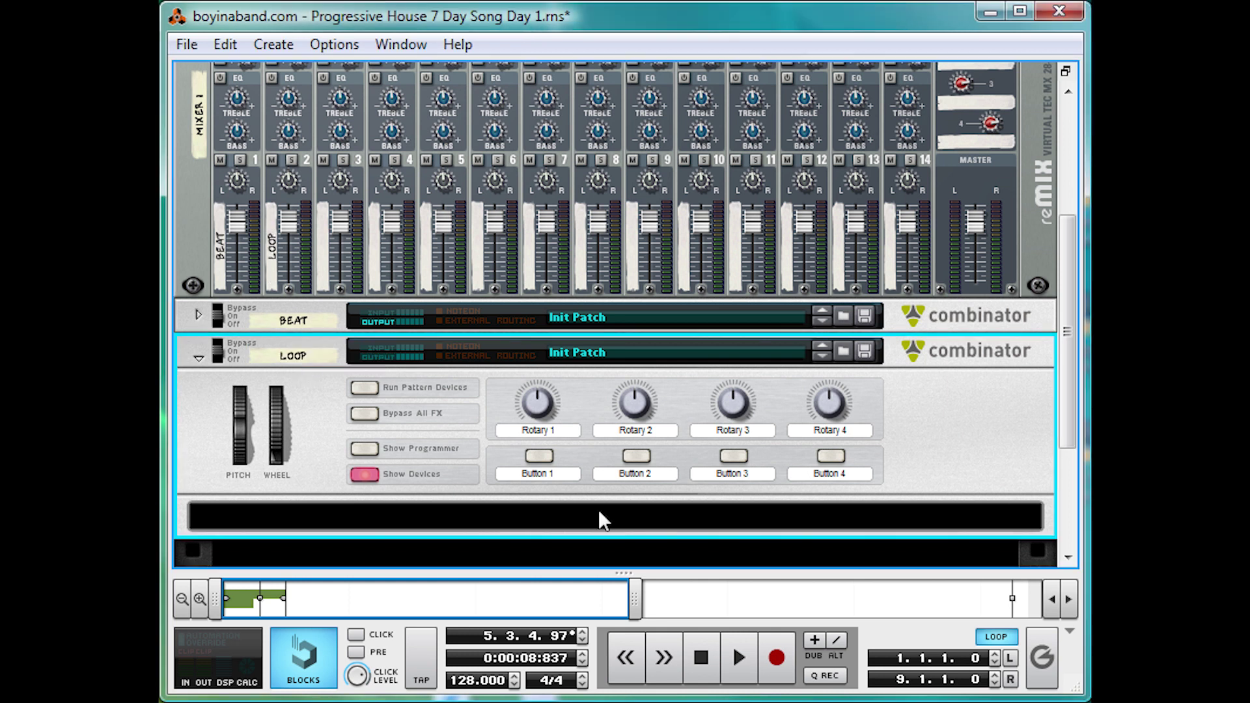
right_click(598, 509)
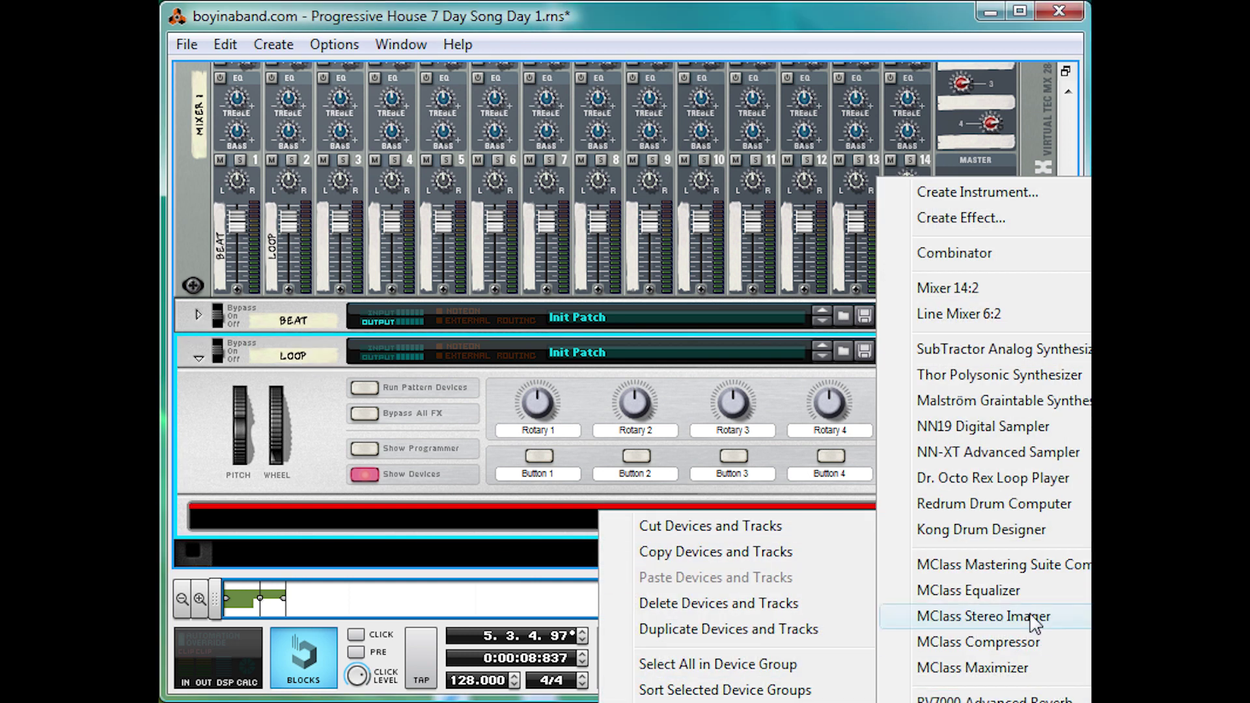
left_click(950, 478)
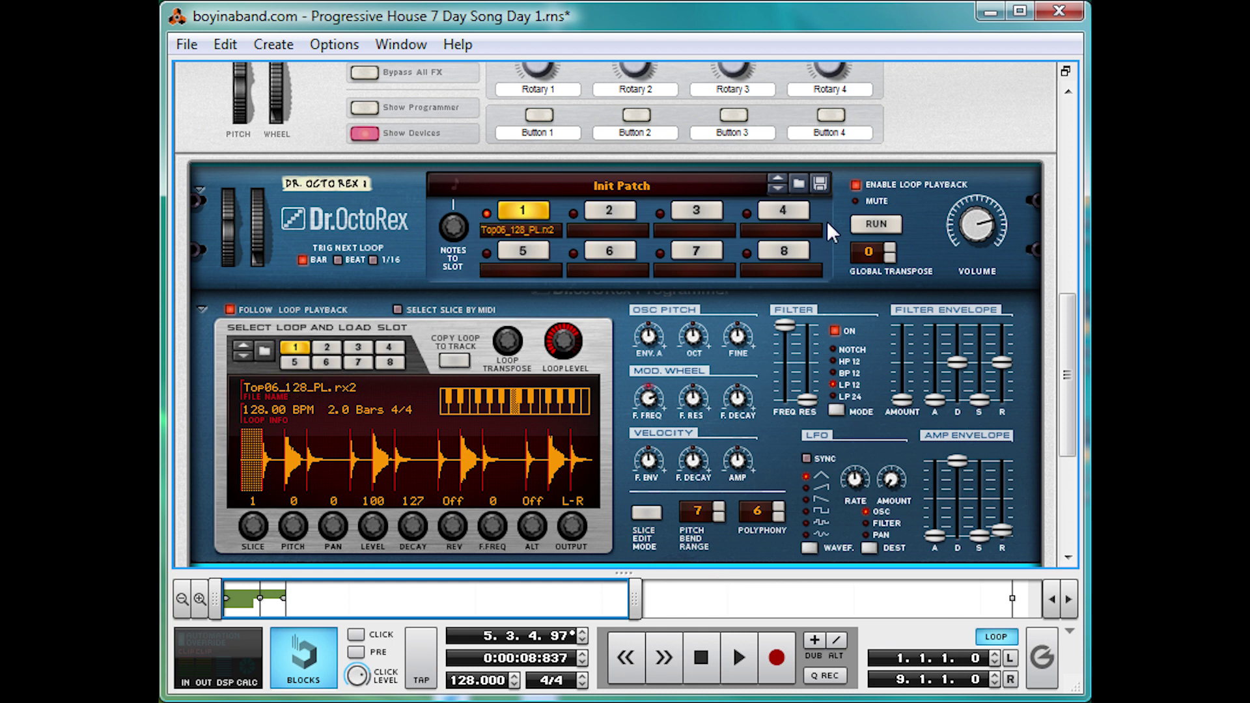
- Preview the loop, copy it to the track as notes, untick Enable Loop Playback, and play briefly
left_click(877, 221)
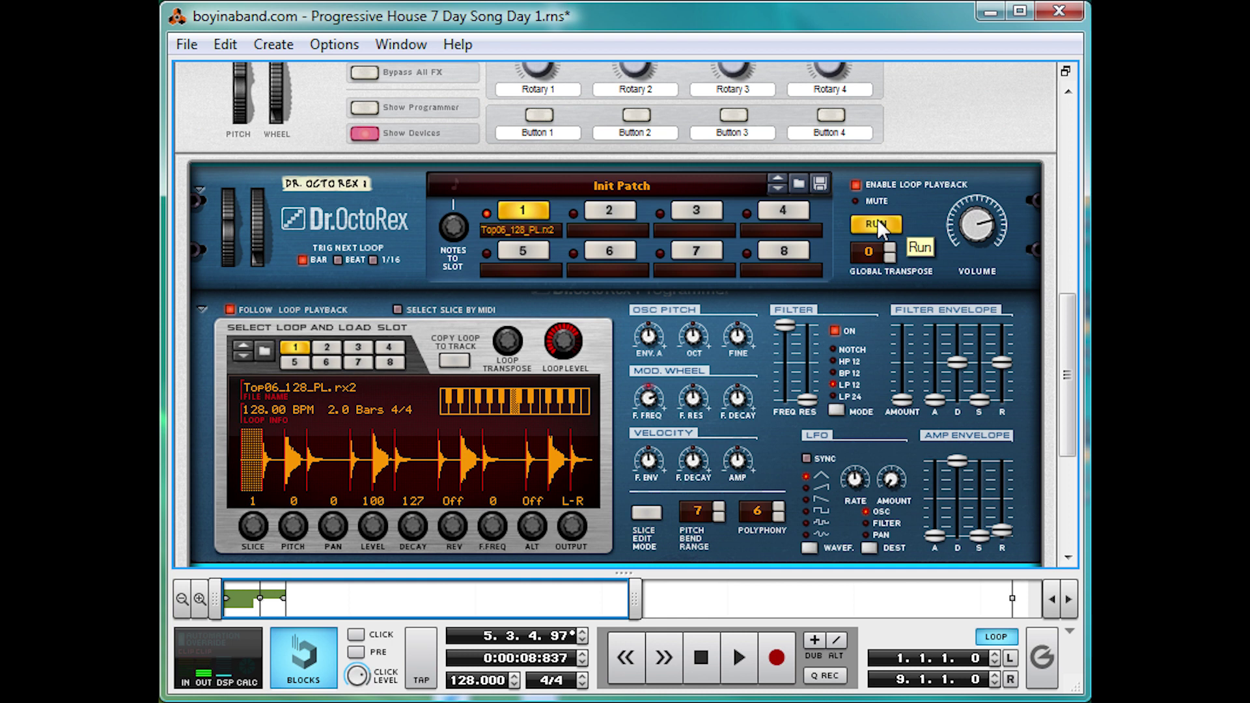
left_click(877, 221)
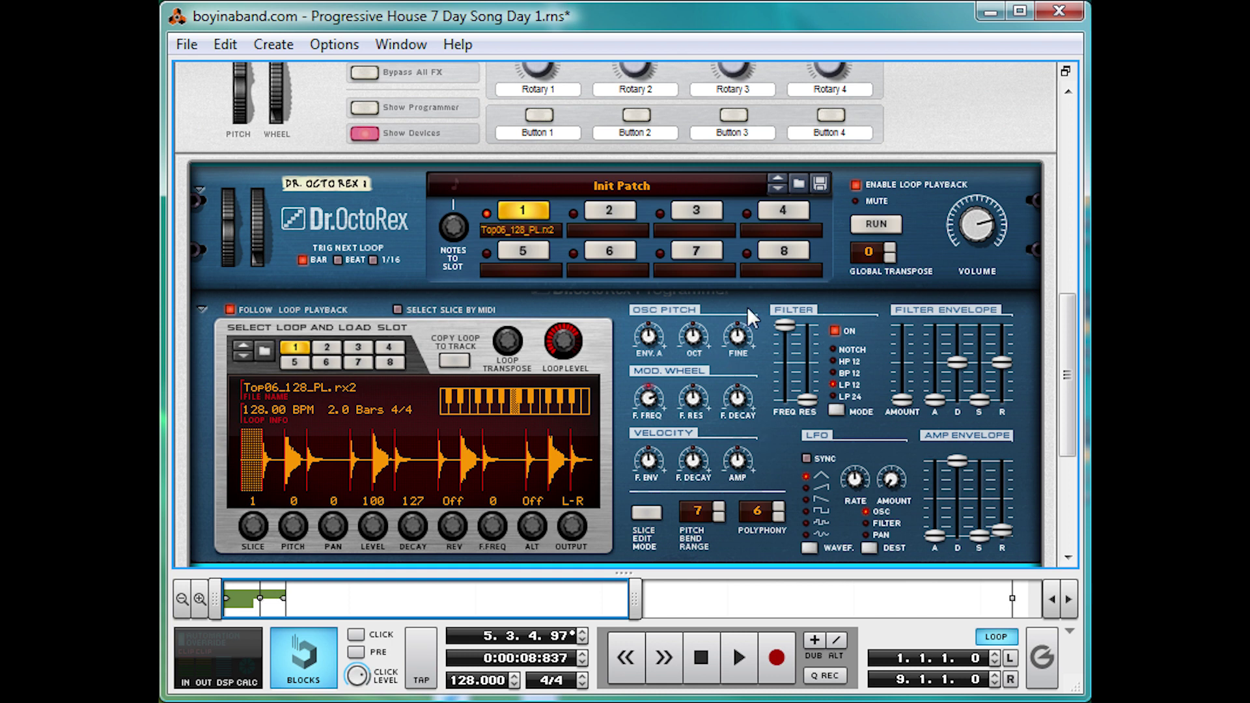
left_click(453, 360)
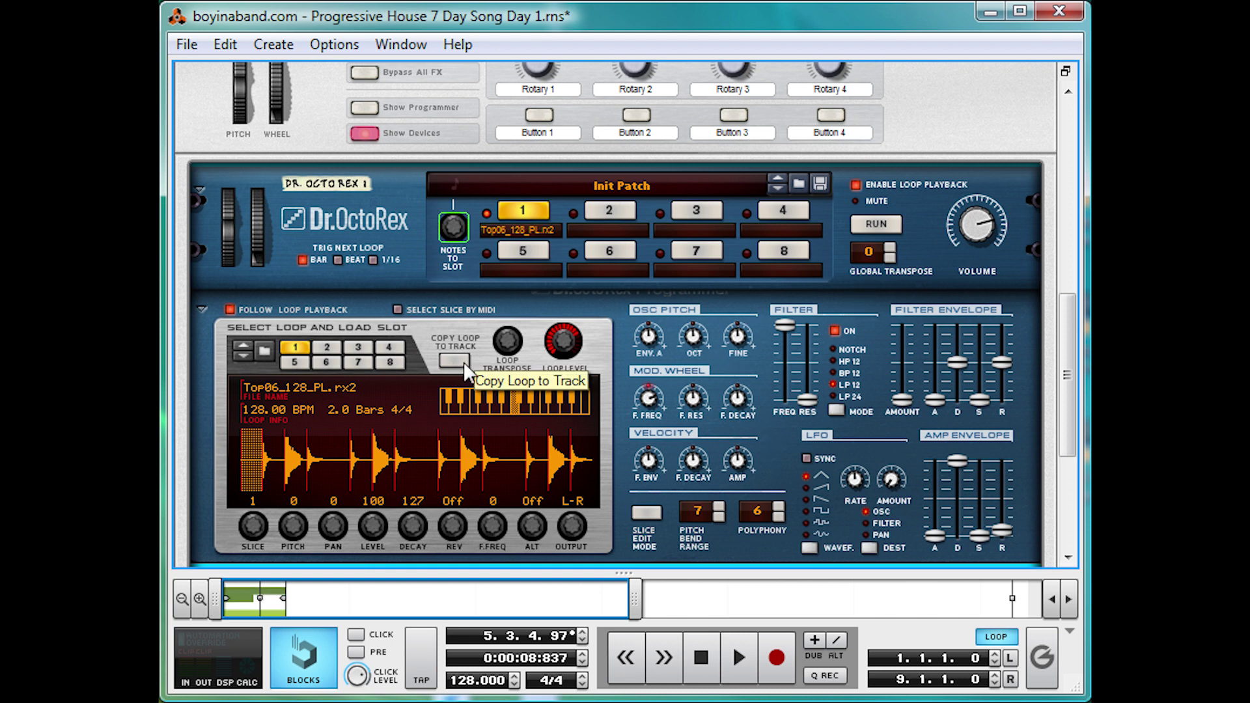
left_click(858, 186)
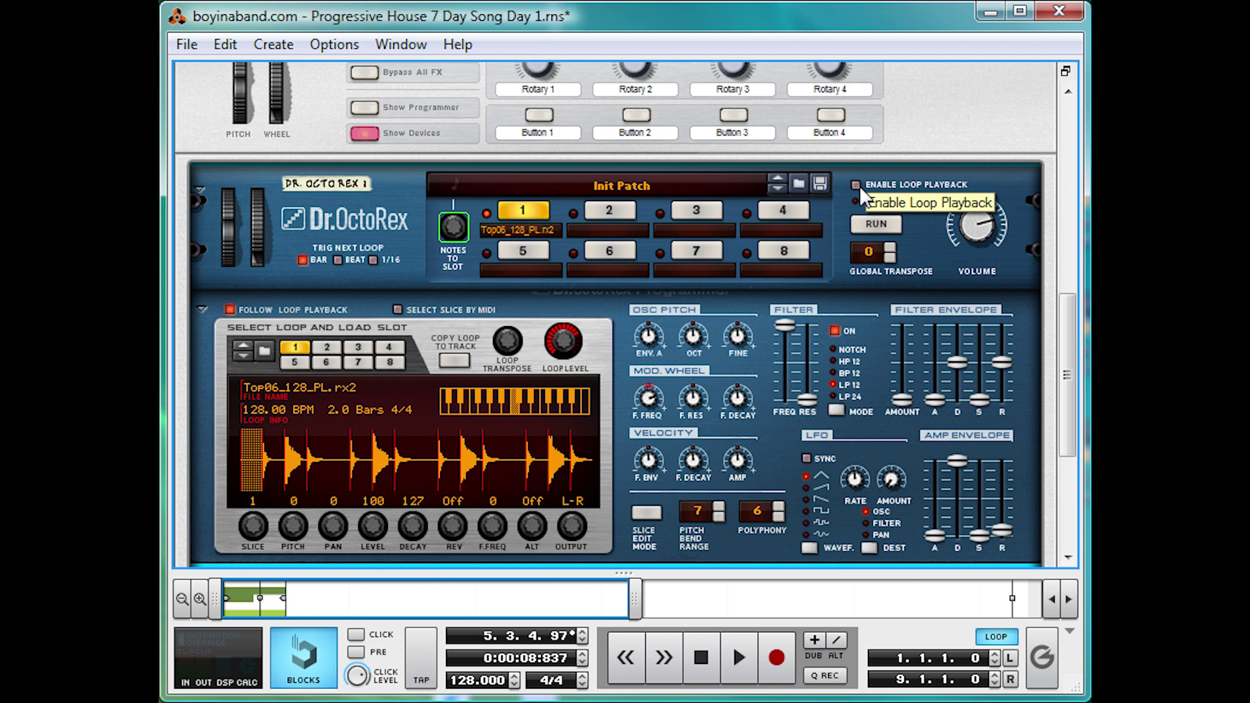
key("space")
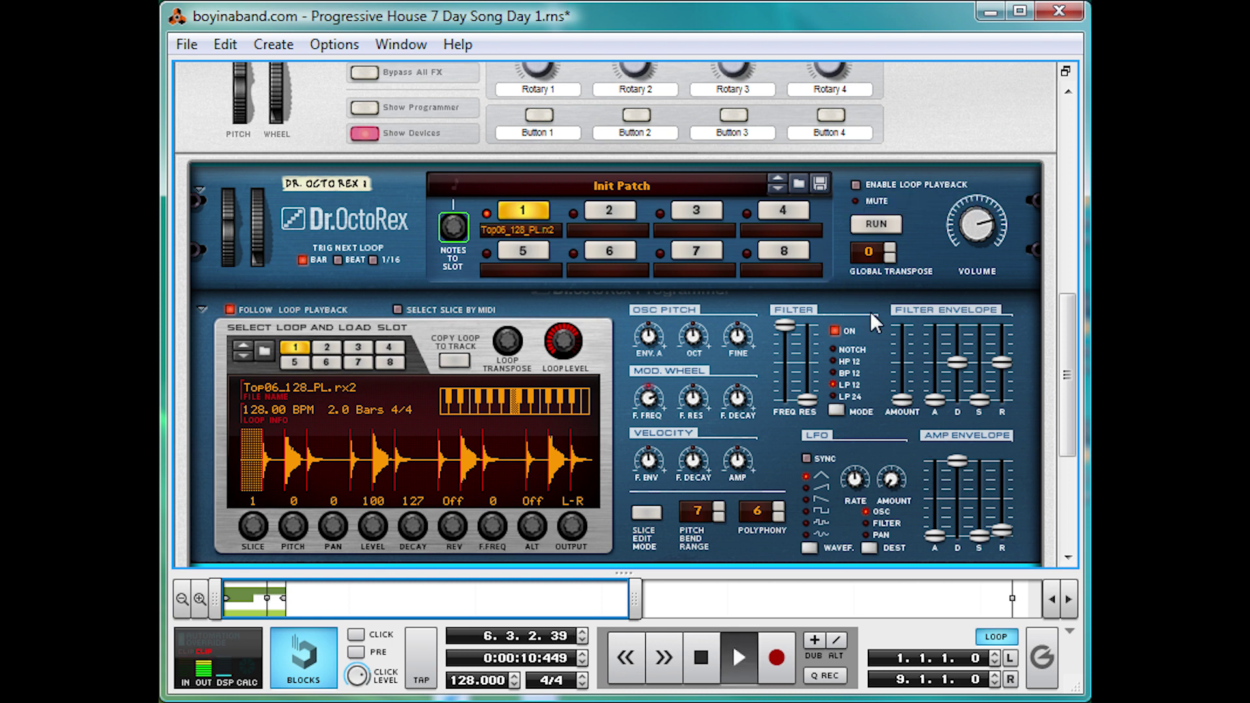
key("space")
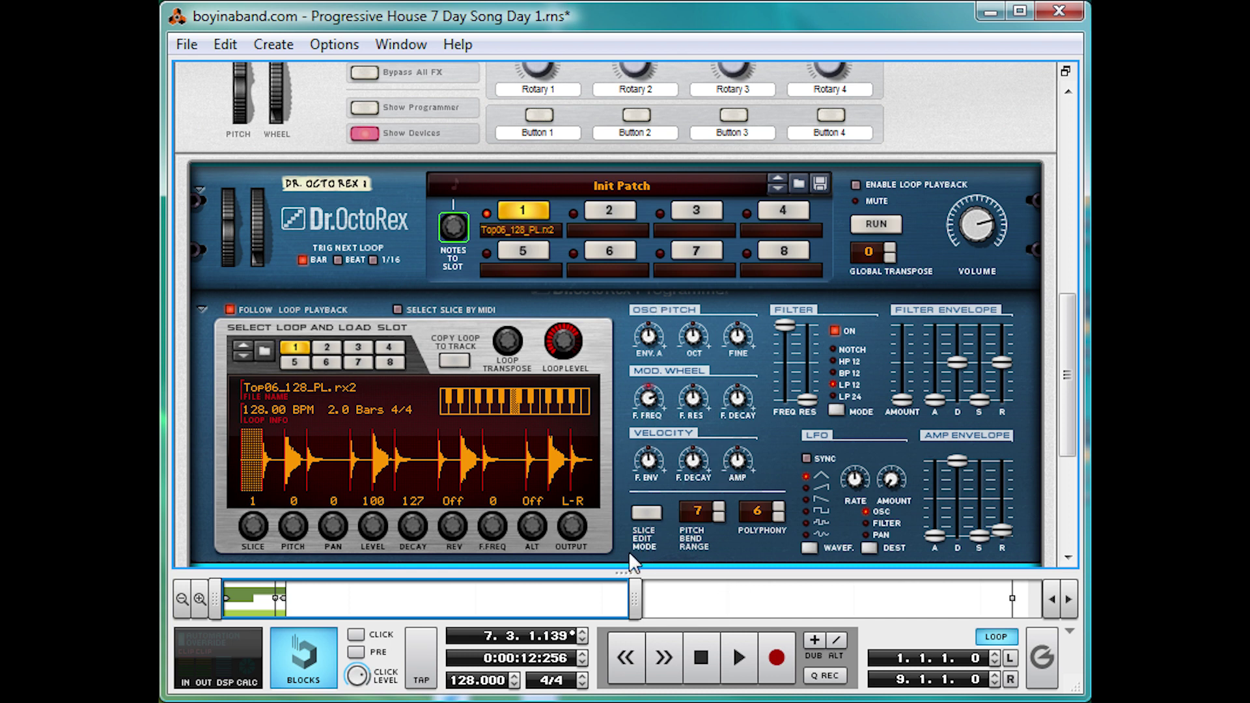
- Open the first Dr. Octo Rex clip in Edit Mode and delete the Slice #1 and #2 notes
left_click(621, 574)
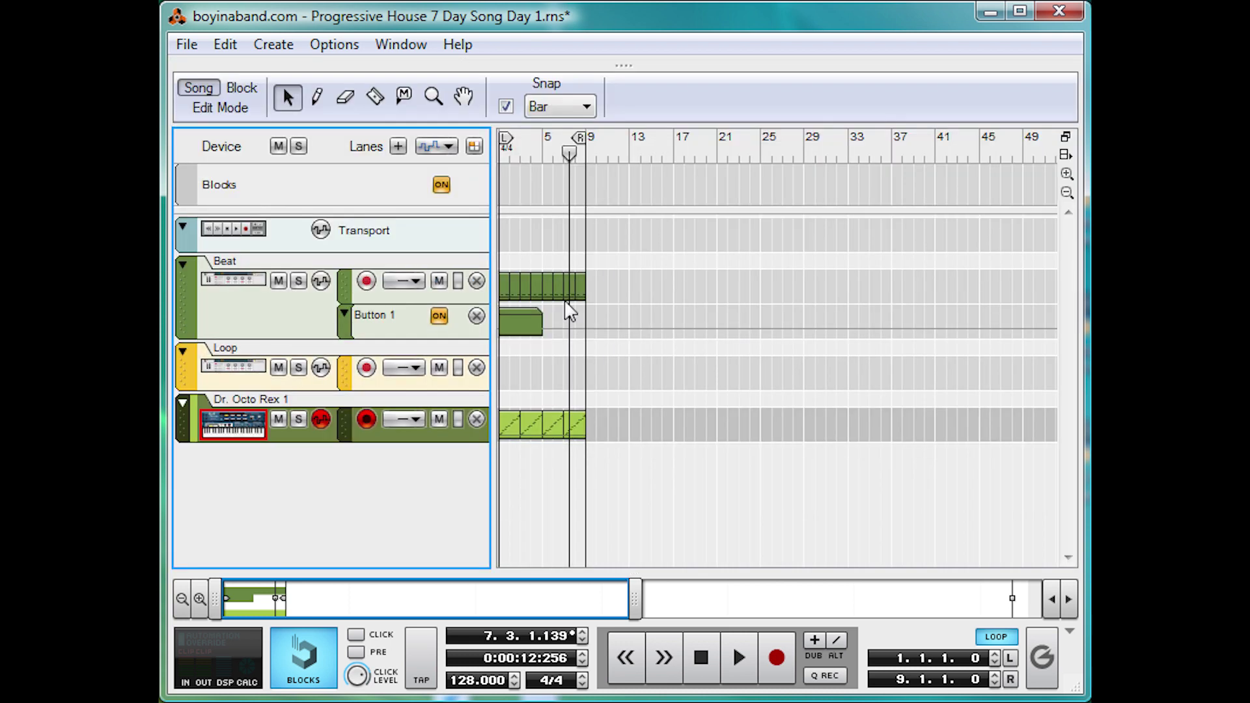
left_click(517, 424)
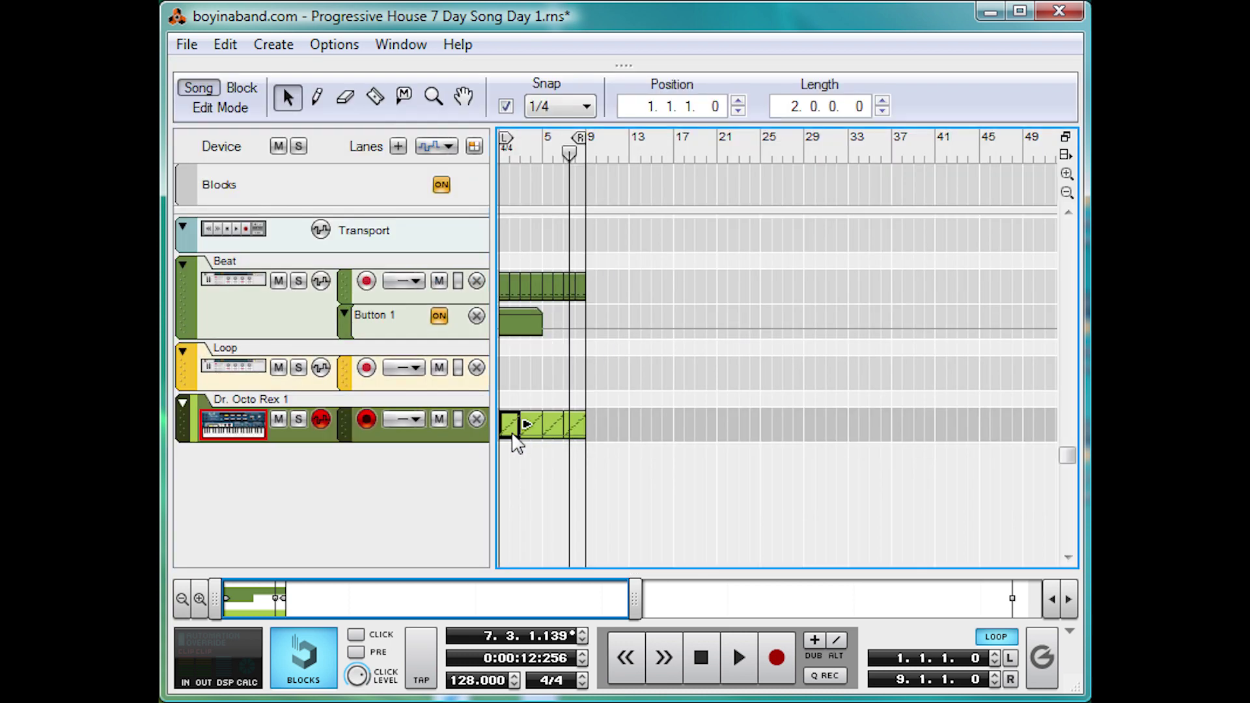
double_click(513, 432)
left_click(595, 475)
left_click(619, 454)
left_click(654, 435)
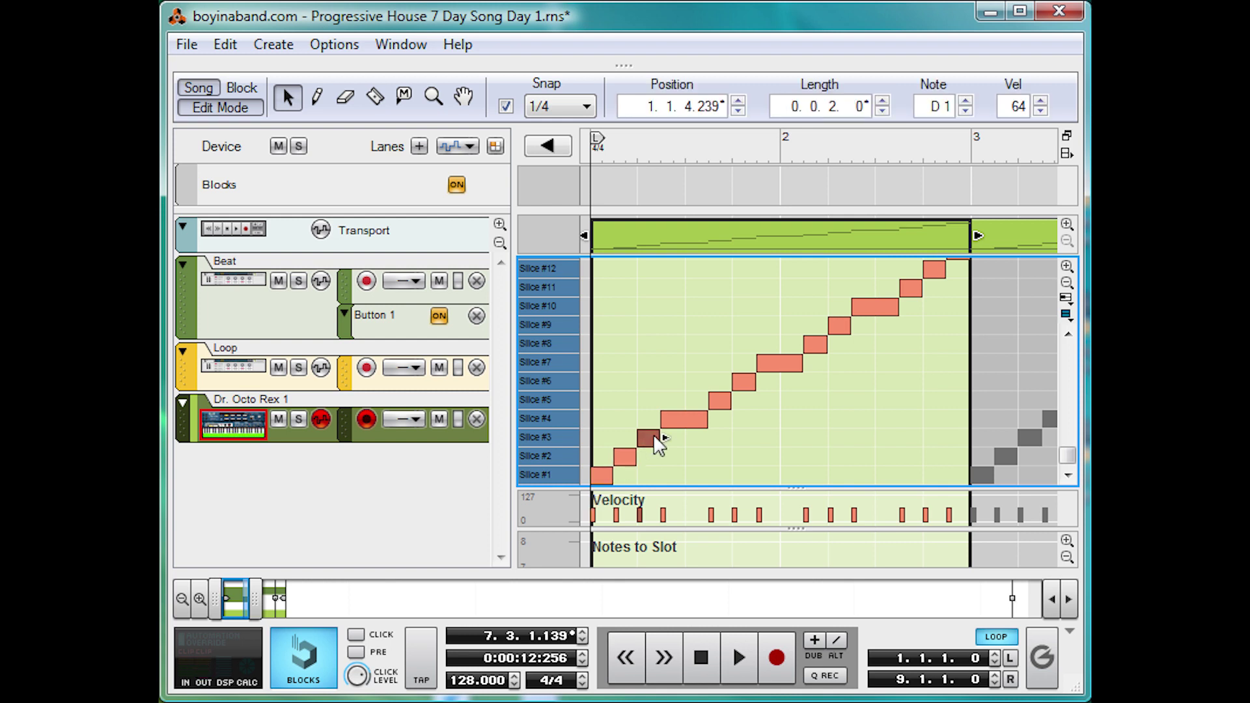
left_click(671, 426)
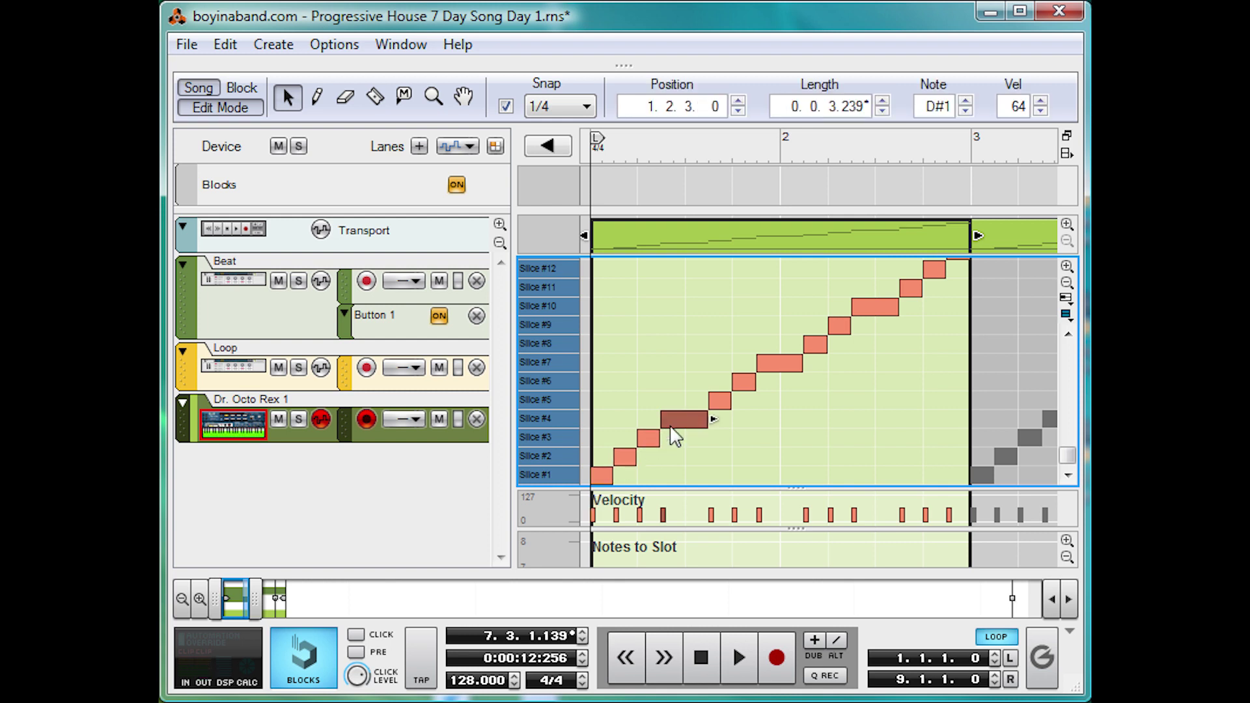
left_click(619, 465)
mouse_move(595, 391)
left_mouse_down()
mouse_move(599, 476)
mouse_move(614, 462)
left_mouse_up()
key("Delete")
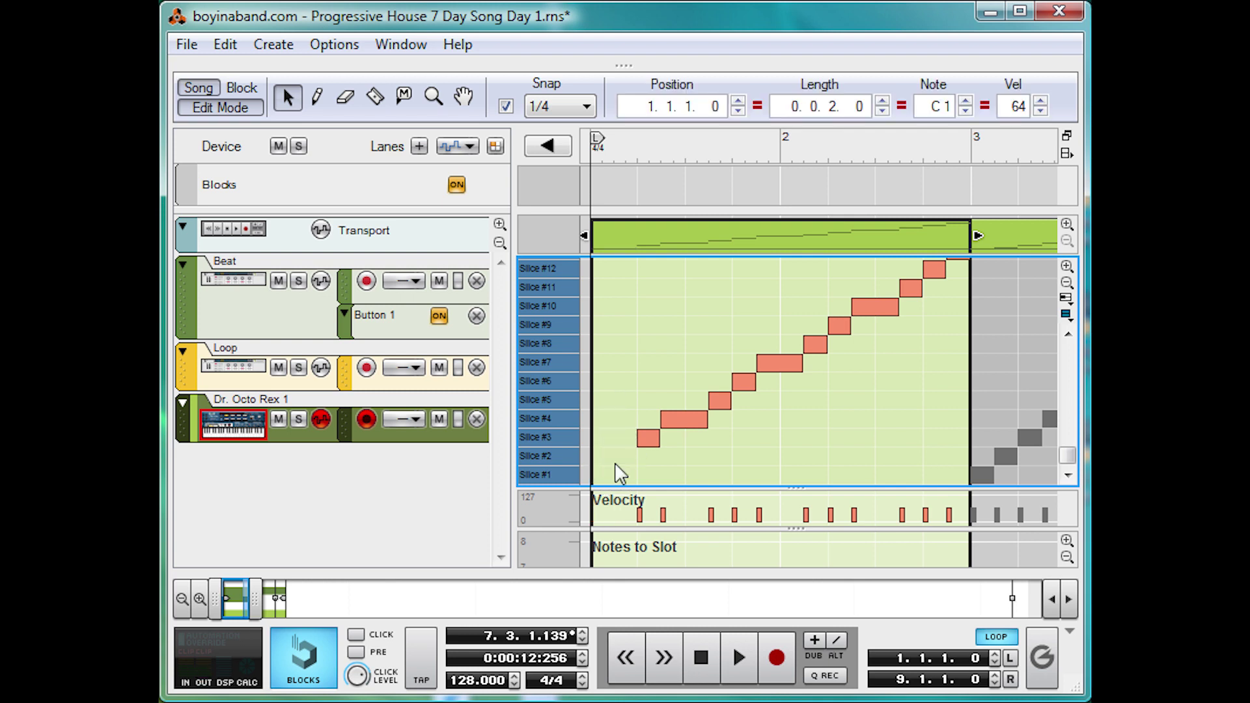
- Delete the Slice #4, #5 and #7 notes
left_click(682, 418)
key("Delete")
left_click(724, 396)
left_click(745, 382)
left_click(721, 402)
key("Delete")
left_click(797, 362)
key("Delete")
- Delete the Slice #8, #10, #11 and #13 notes, then play the clip from the start
left_click(816, 343)
key("Delete")
left_click(845, 326)
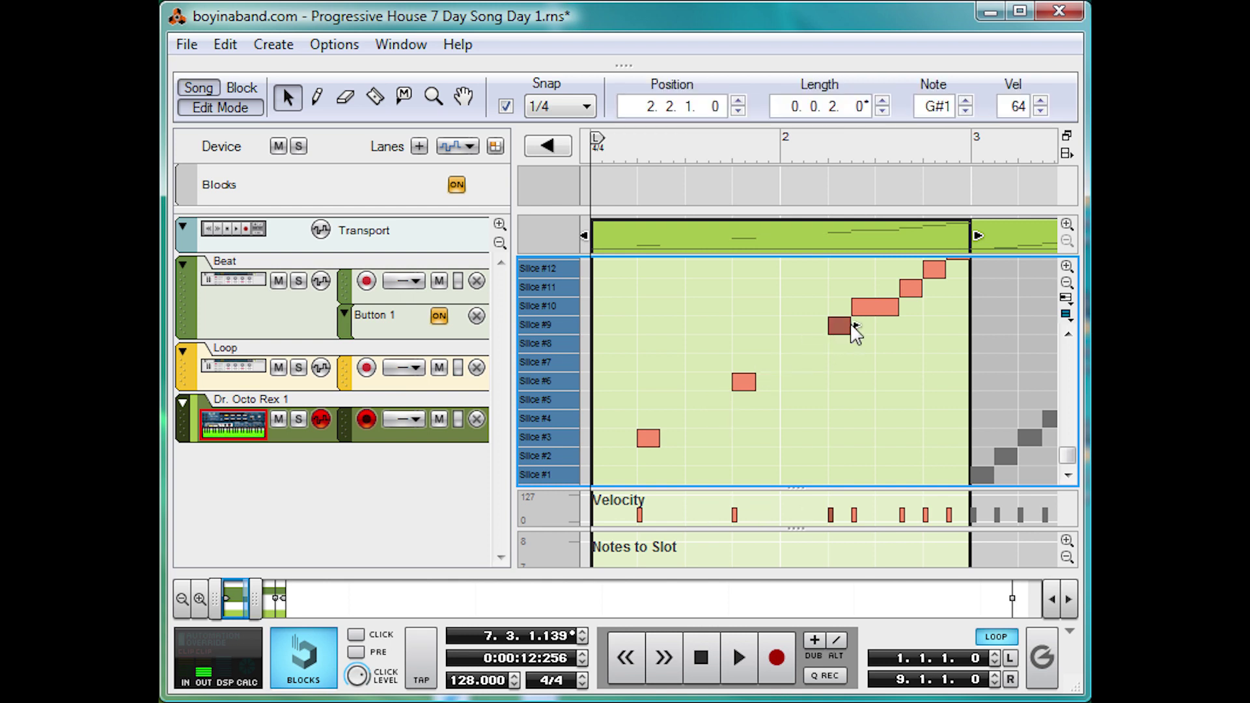
left_click(872, 307)
key("Delete")
left_click(913, 289)
scroll(923, 332, "up", 2)
key("Delete")
left_click(954, 318)
key("Delete")
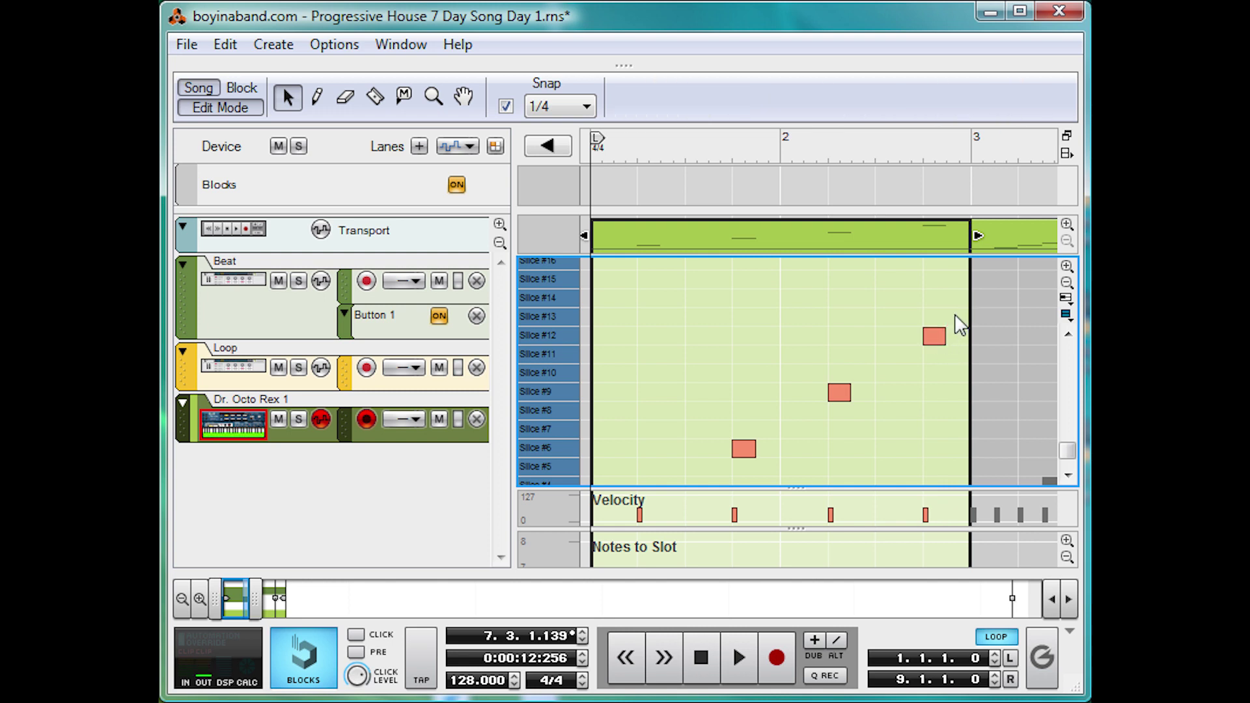
left_click(592, 152)
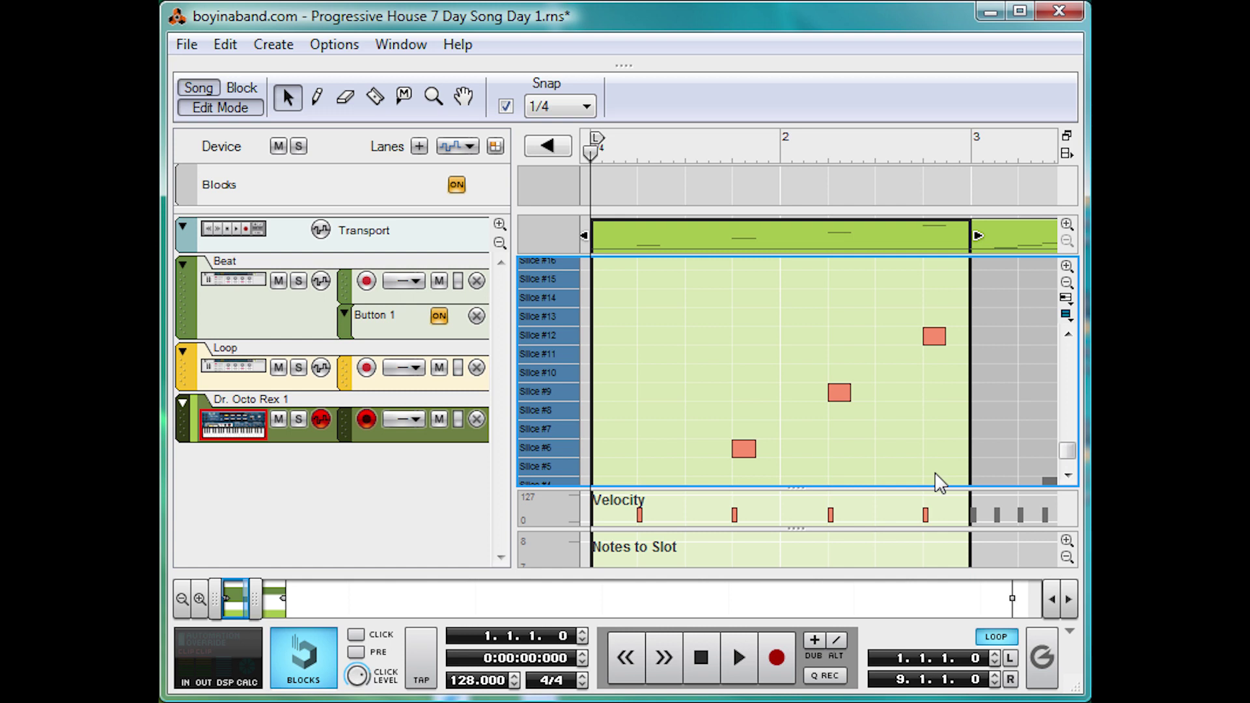
key("space")
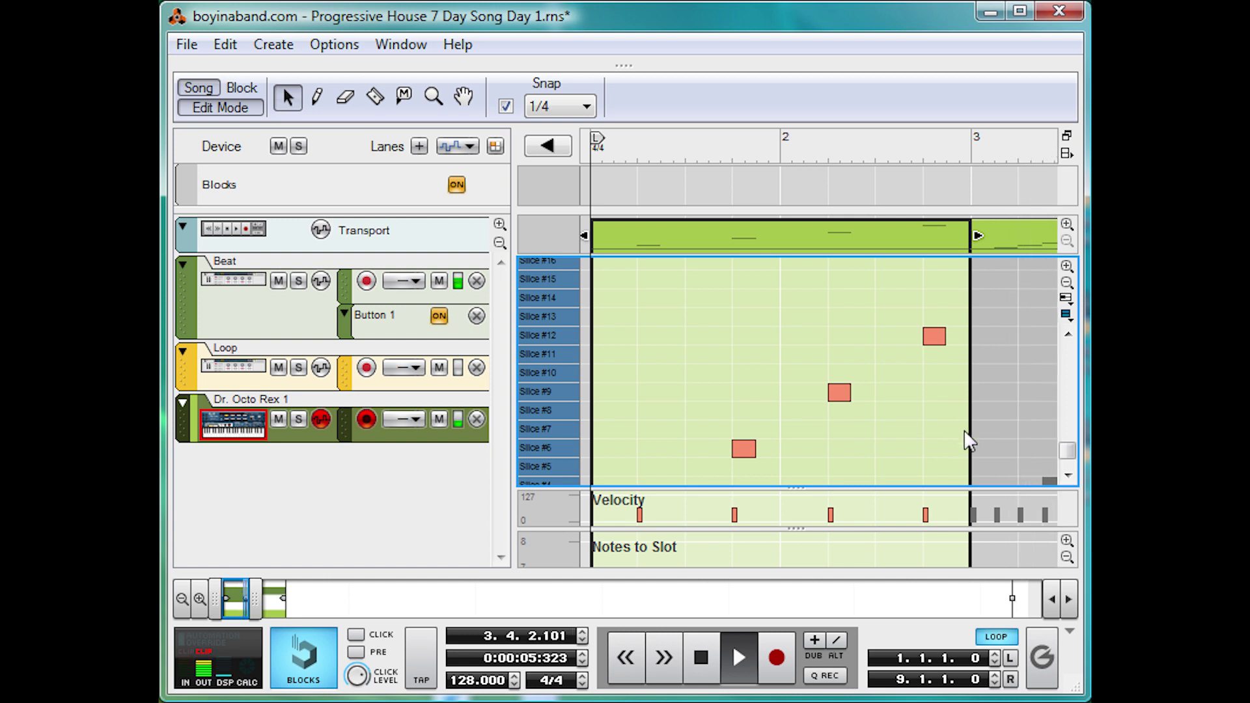
- Back in Song view, delete the Dr. Octo Rex clips at bars 5 and 7
left_click(240, 110)
left_click(557, 423)
key("Delete")
left_click(572, 424)
key("Delete")
- Copy the clips at bars 1 and 3, paste them at bar 5, and play from bar 5
left_click(527, 429)
left_click(513, 426, "shift")
key("ctrl+c")
key("ctrl+v")
left_click(544, 151)
key("space")
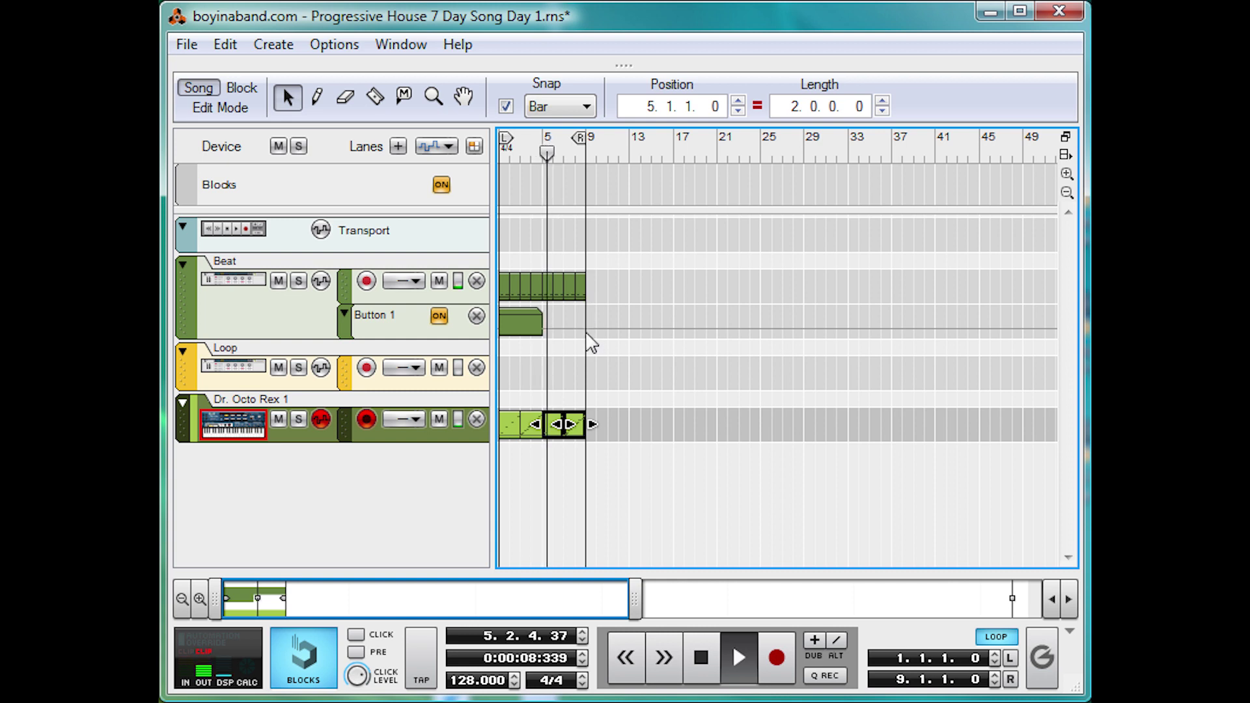
left_click(576, 357)
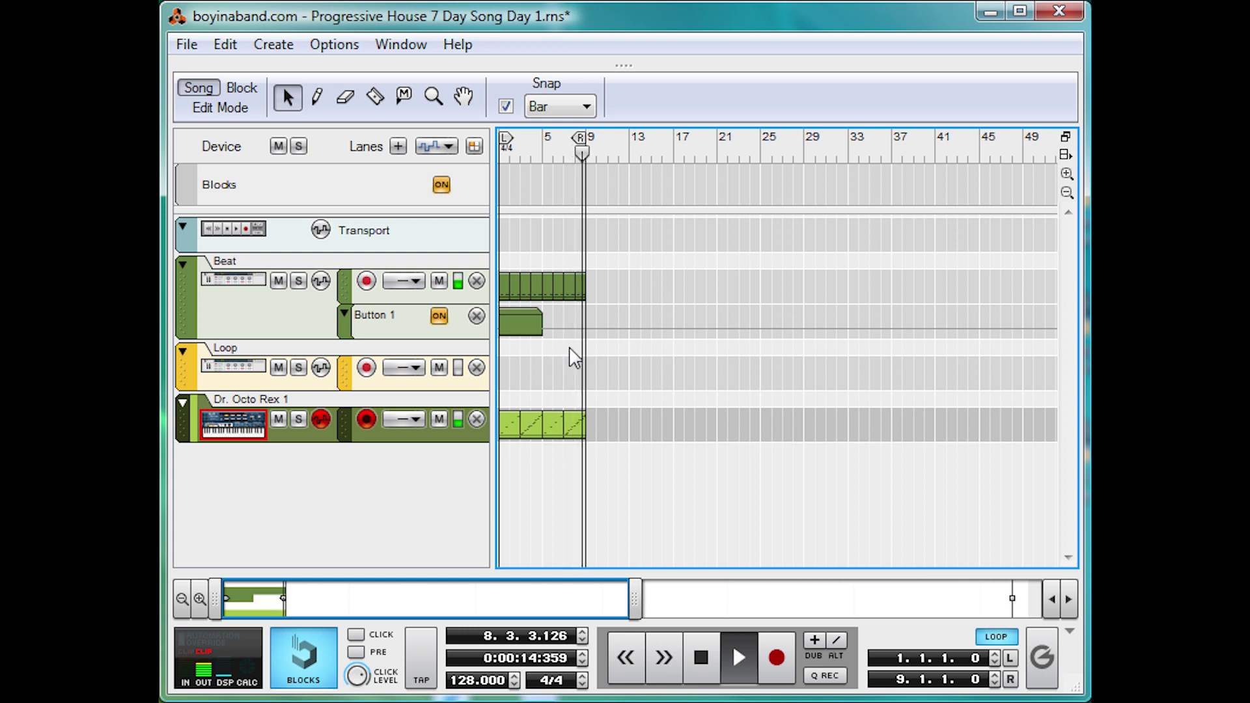
key("space")
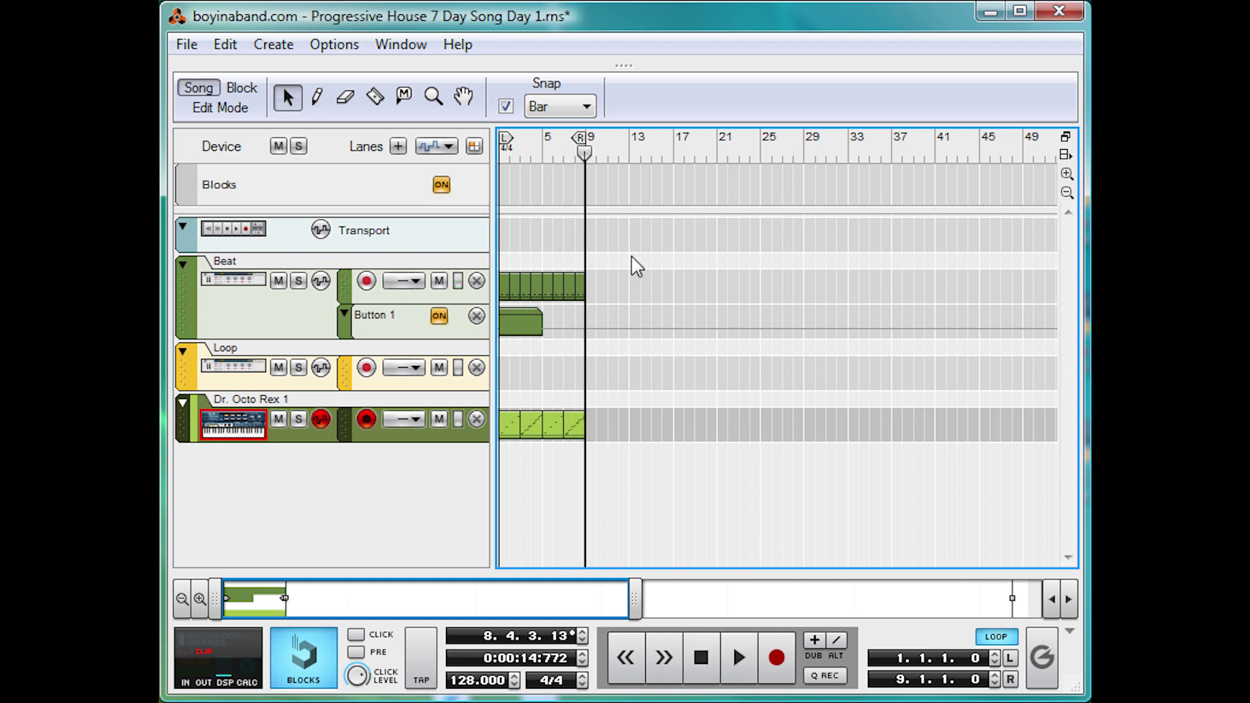